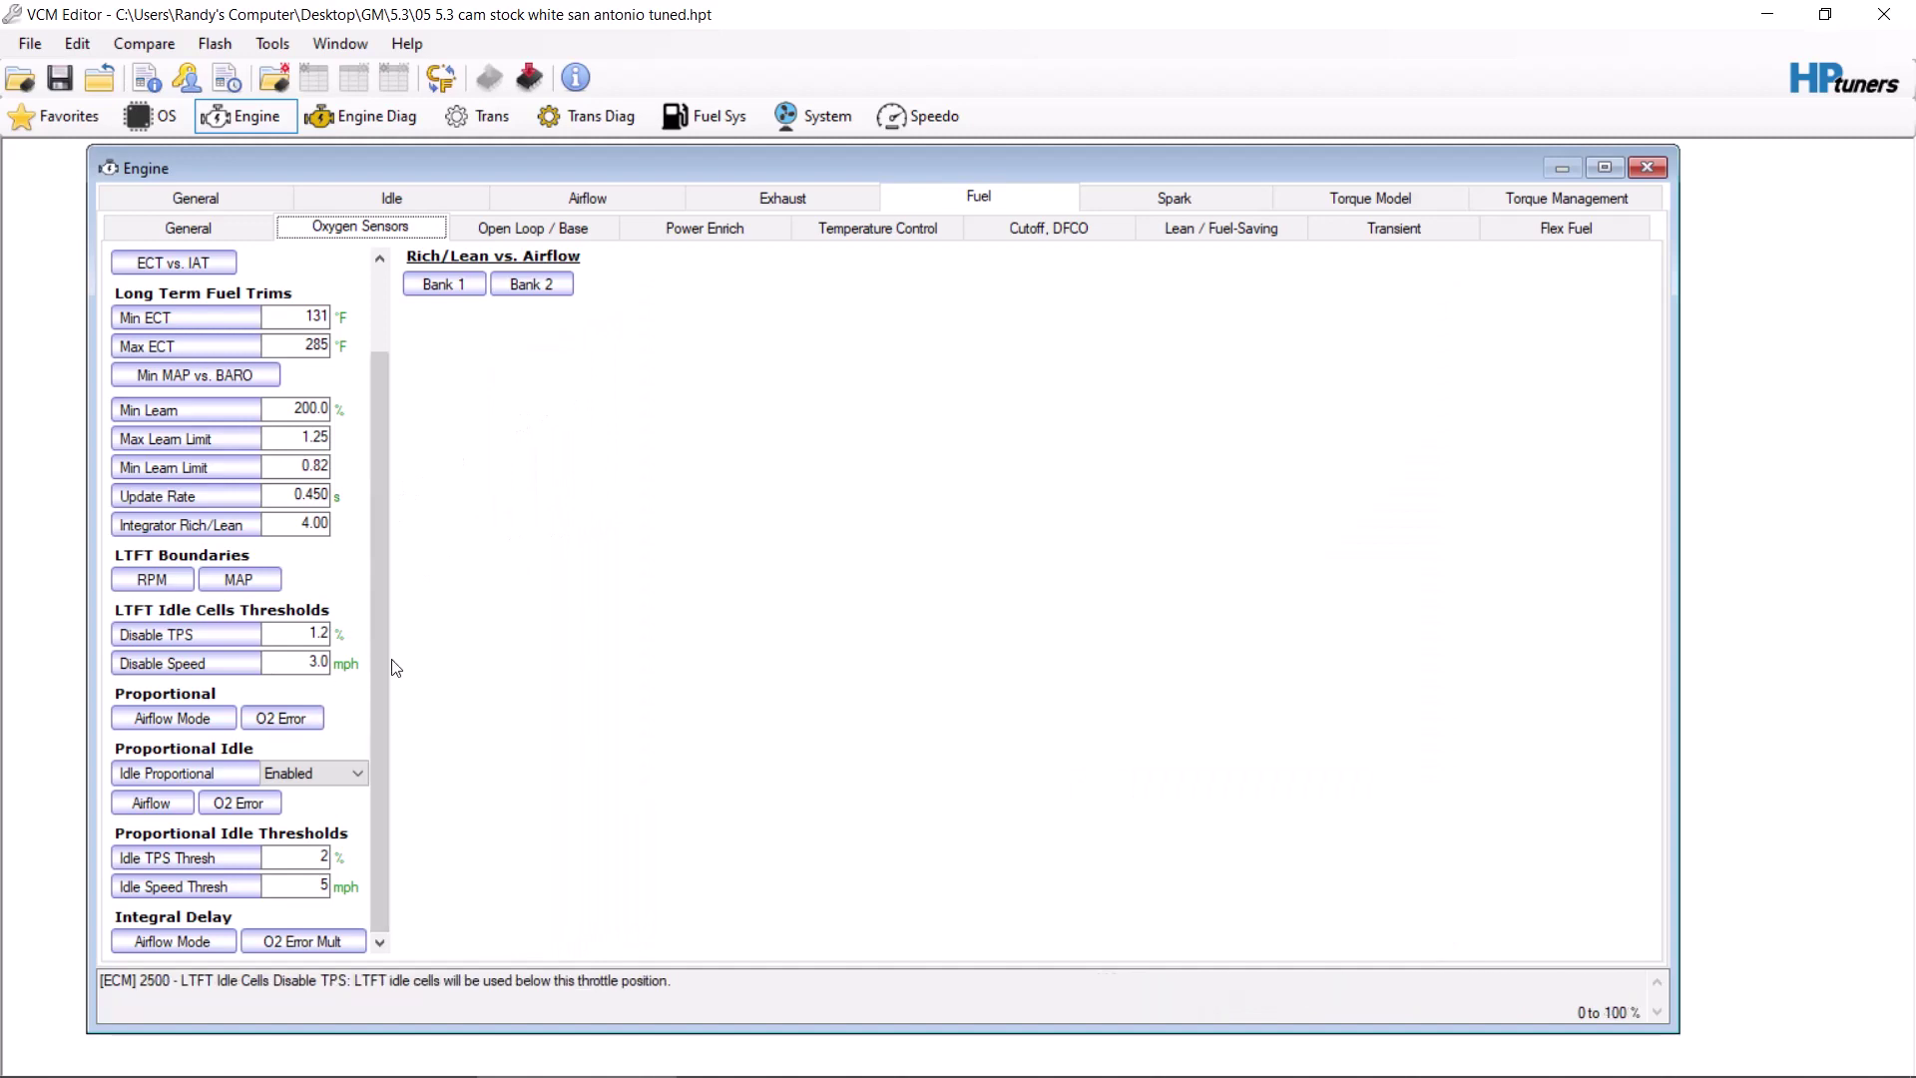
Check the Proportional Base vs. Airflow Mode table, then reopen the Proportional Idle Base vs. Airflow table.
left_click(177, 810)
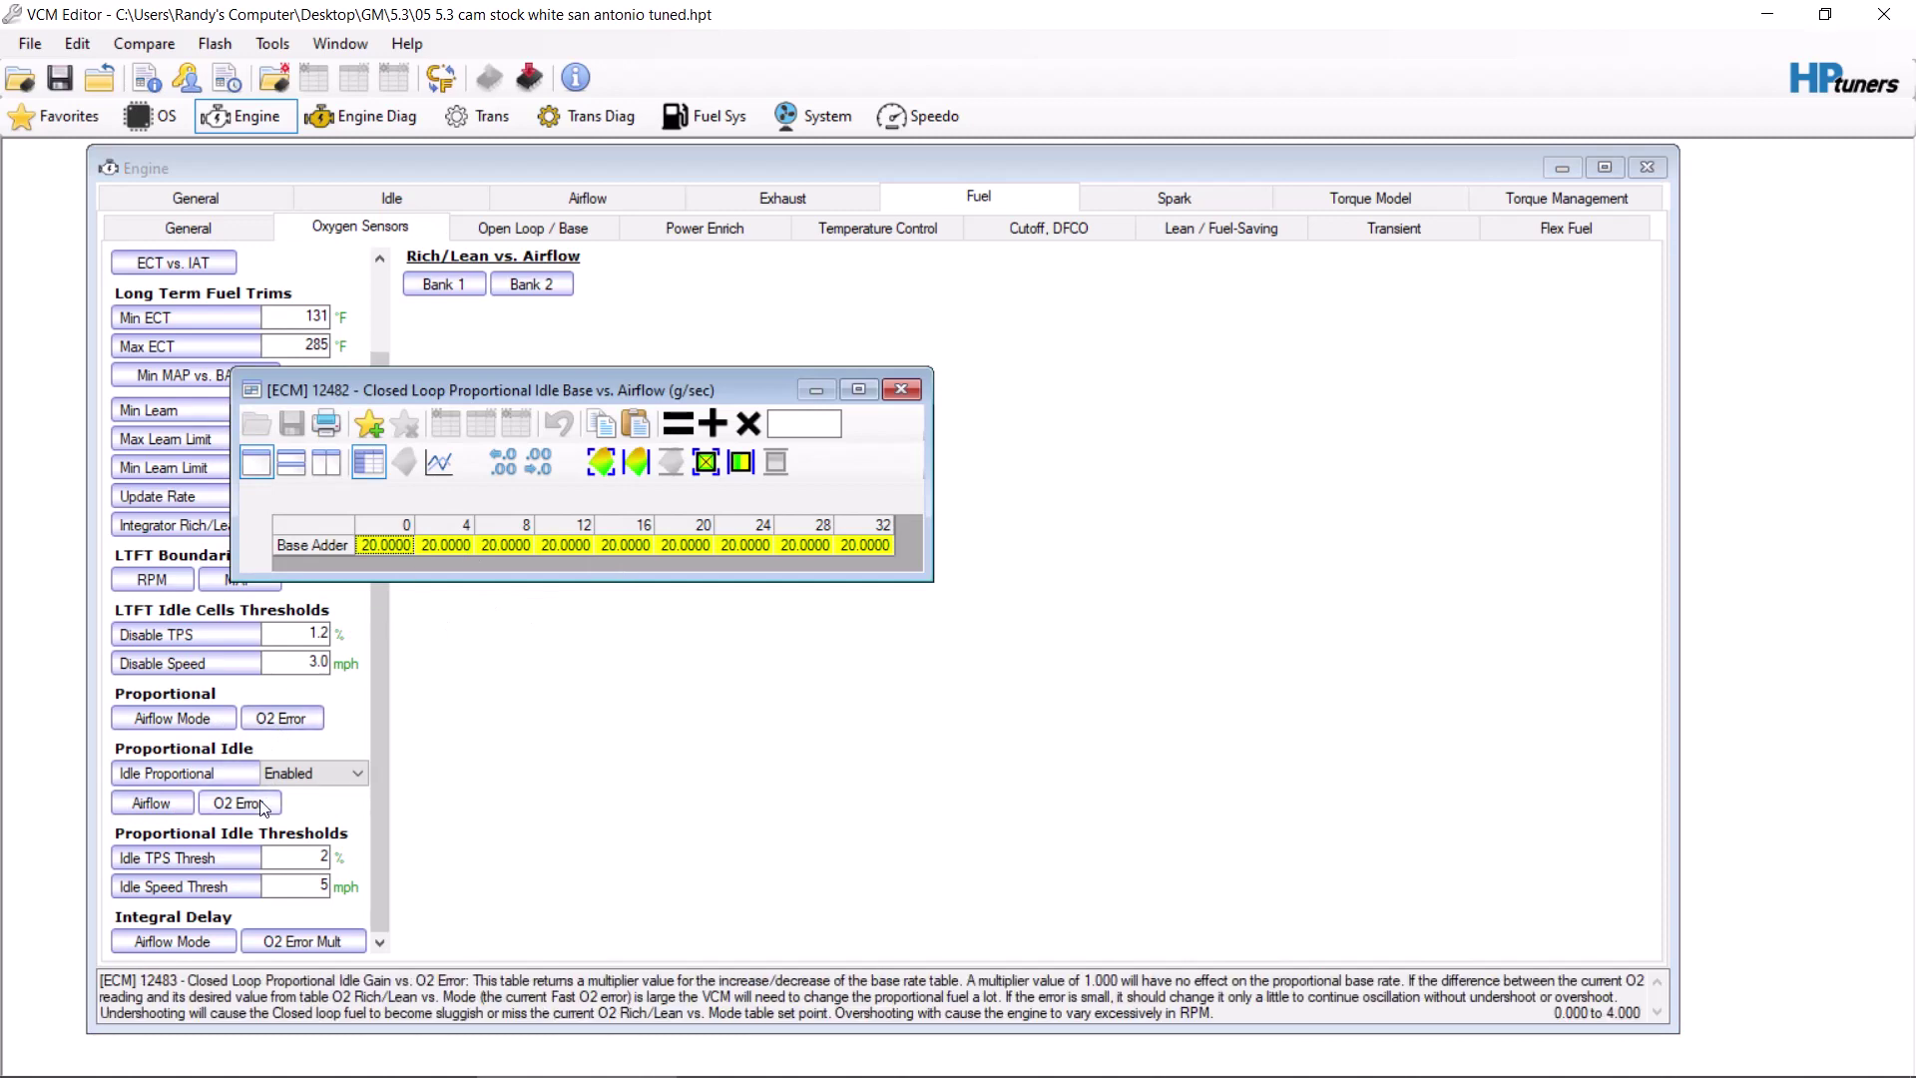
left_click(228, 721)
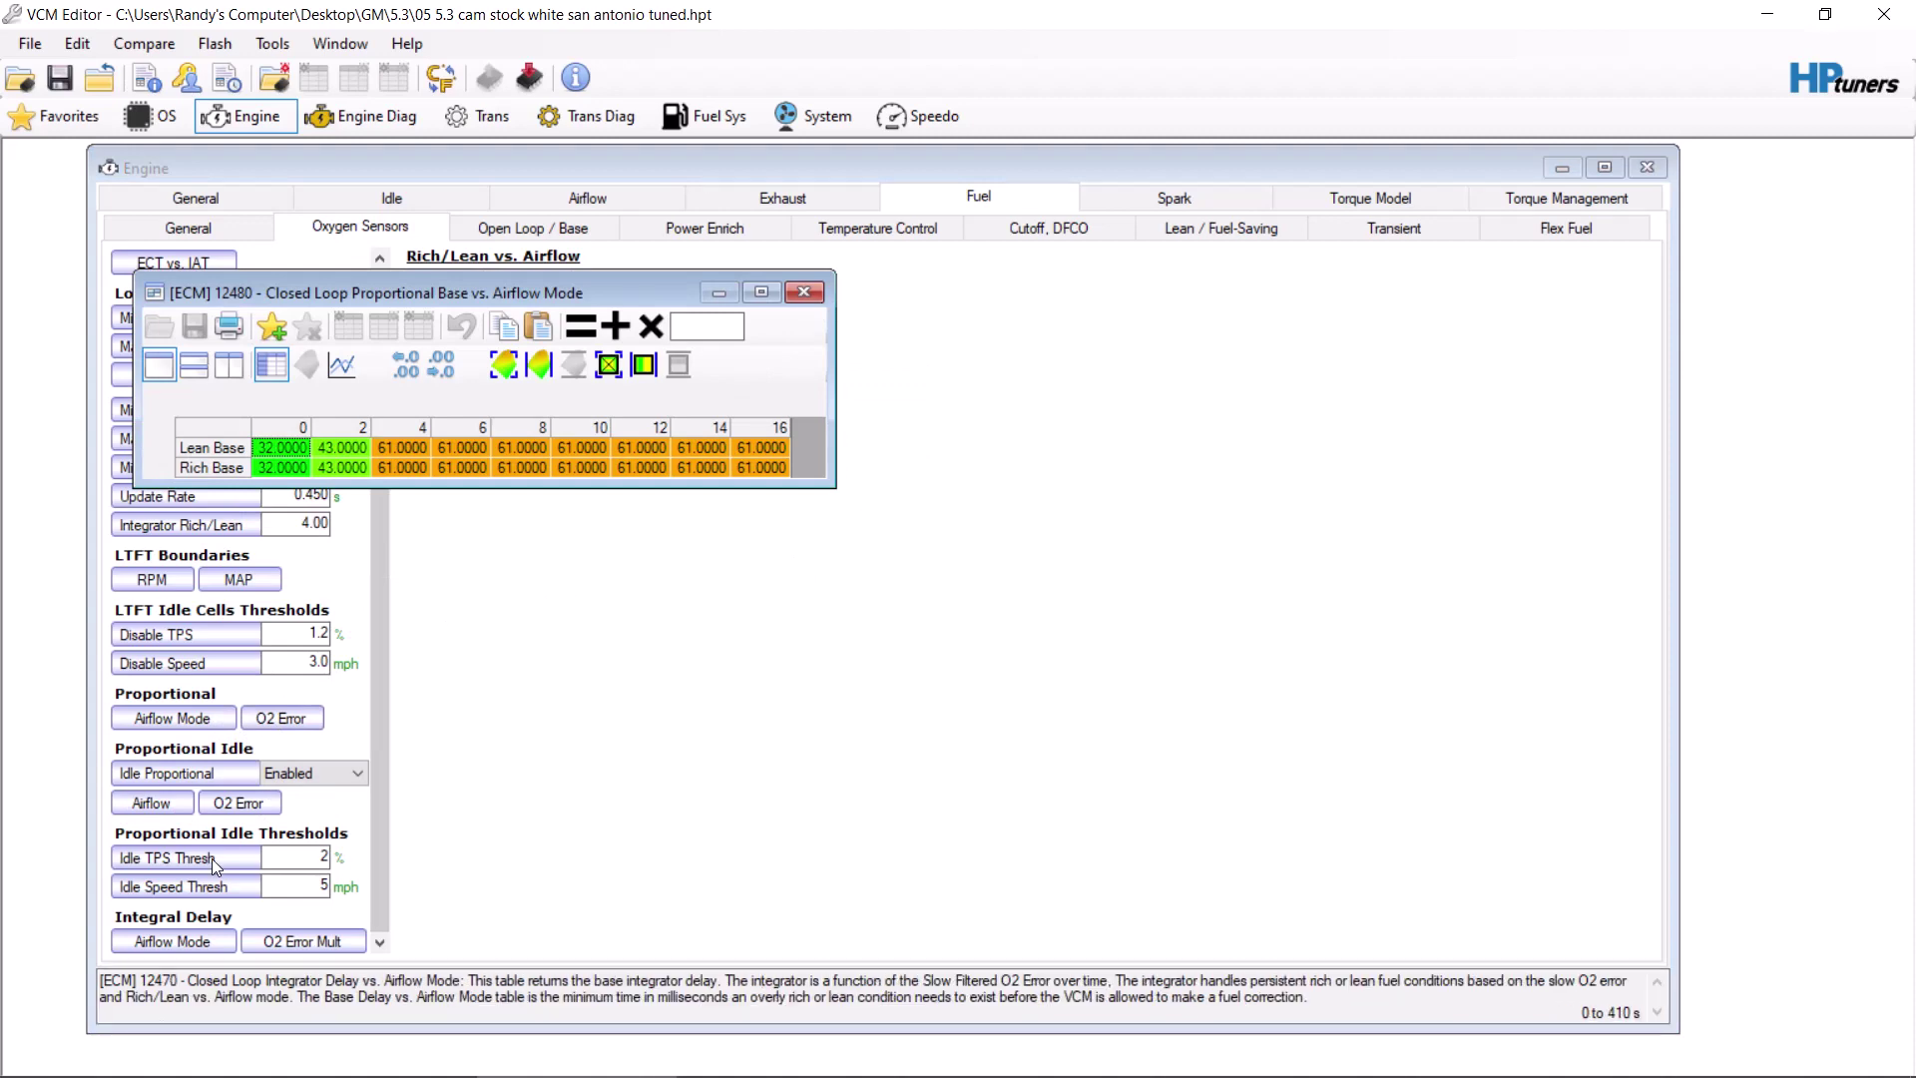
left_click(805, 291)
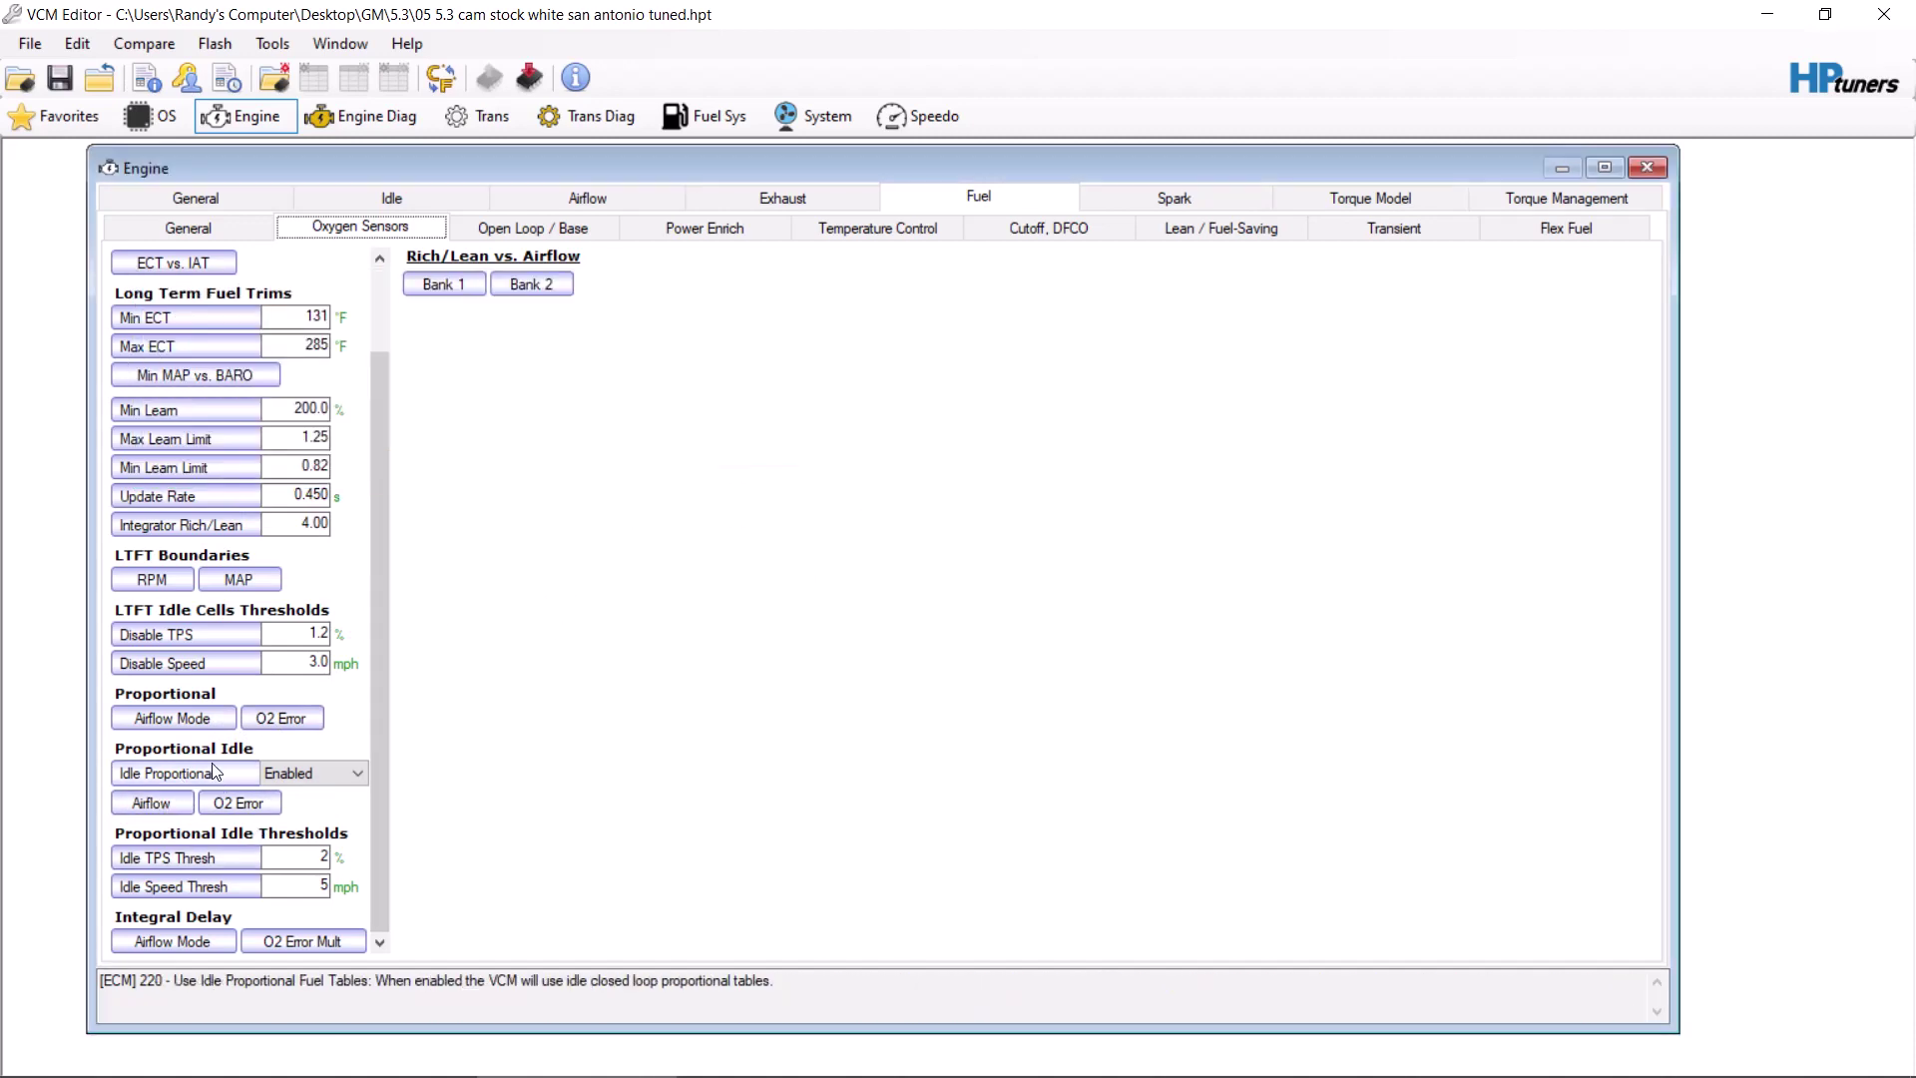
left_click(154, 809)
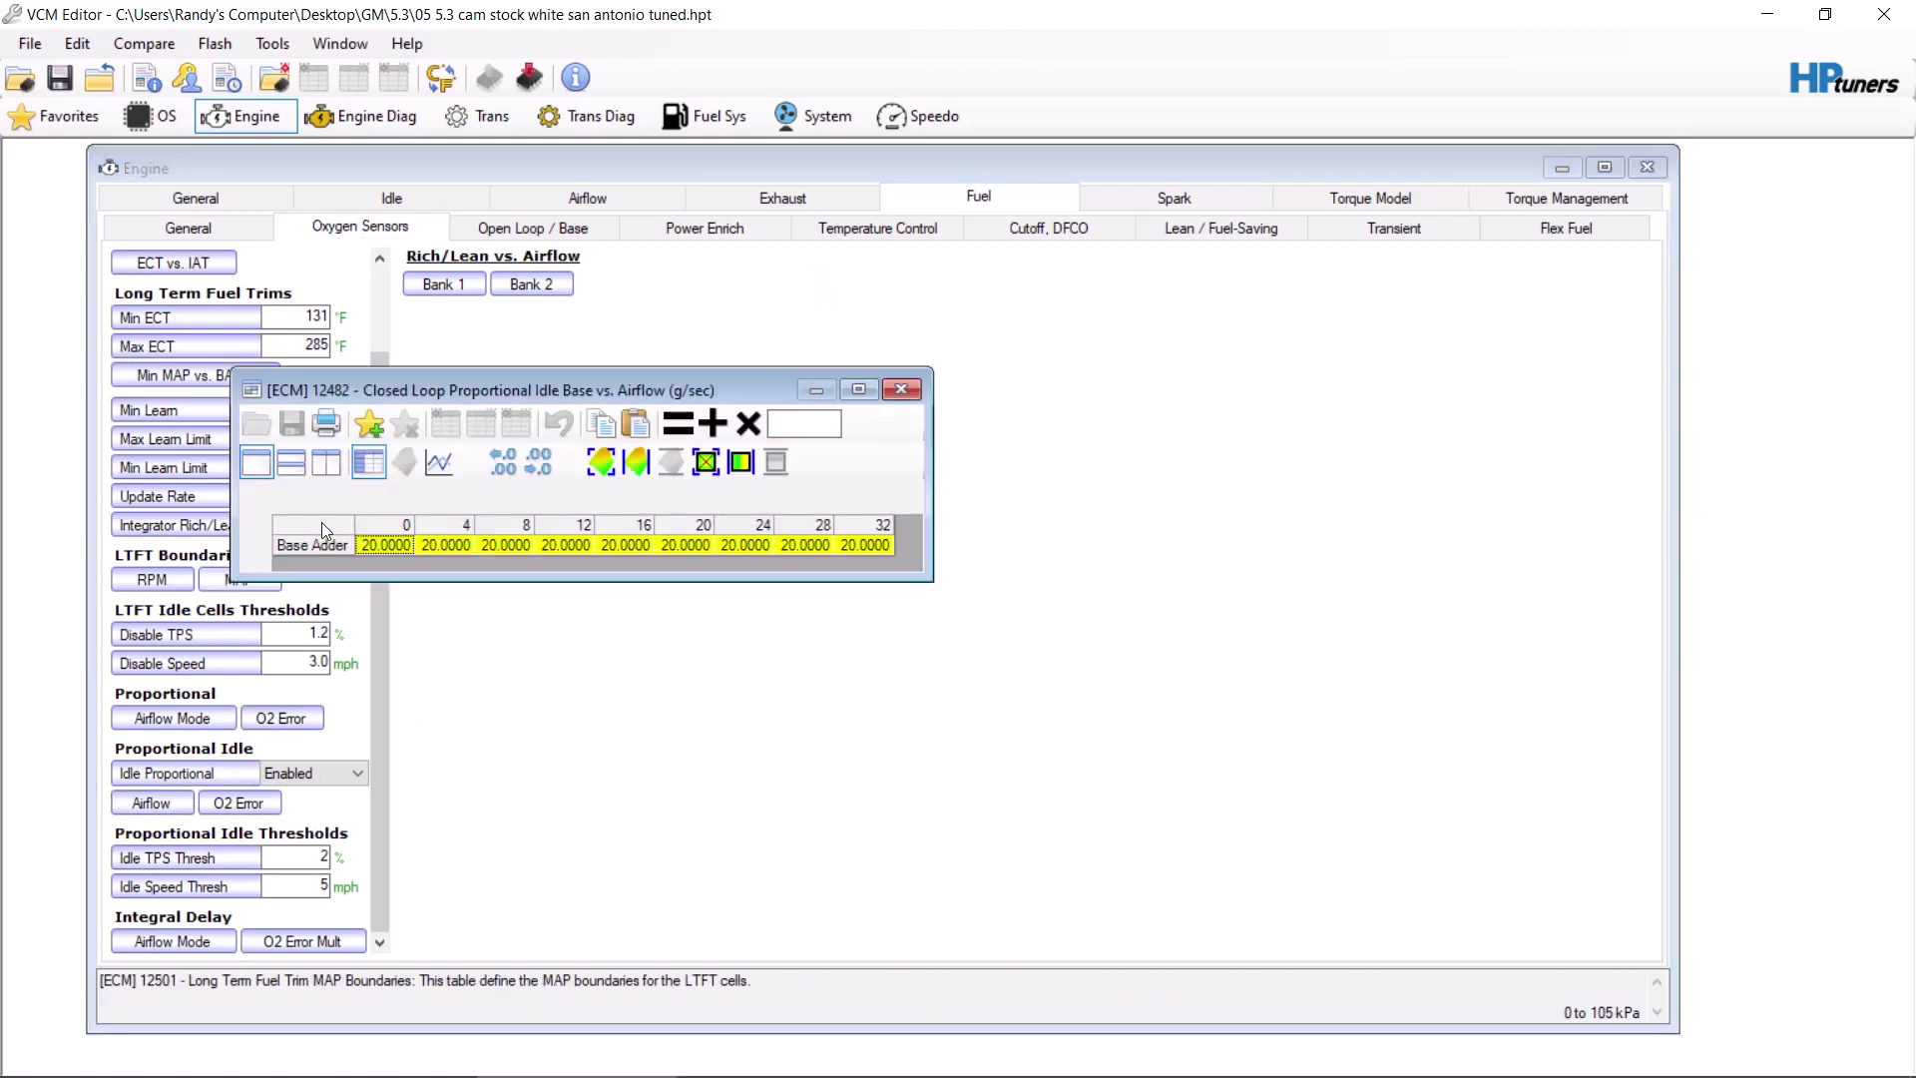
Multiply the idle Base Adder row by .95, turning 20.0000 into 19.0000, and close the table.
left_click(321, 523)
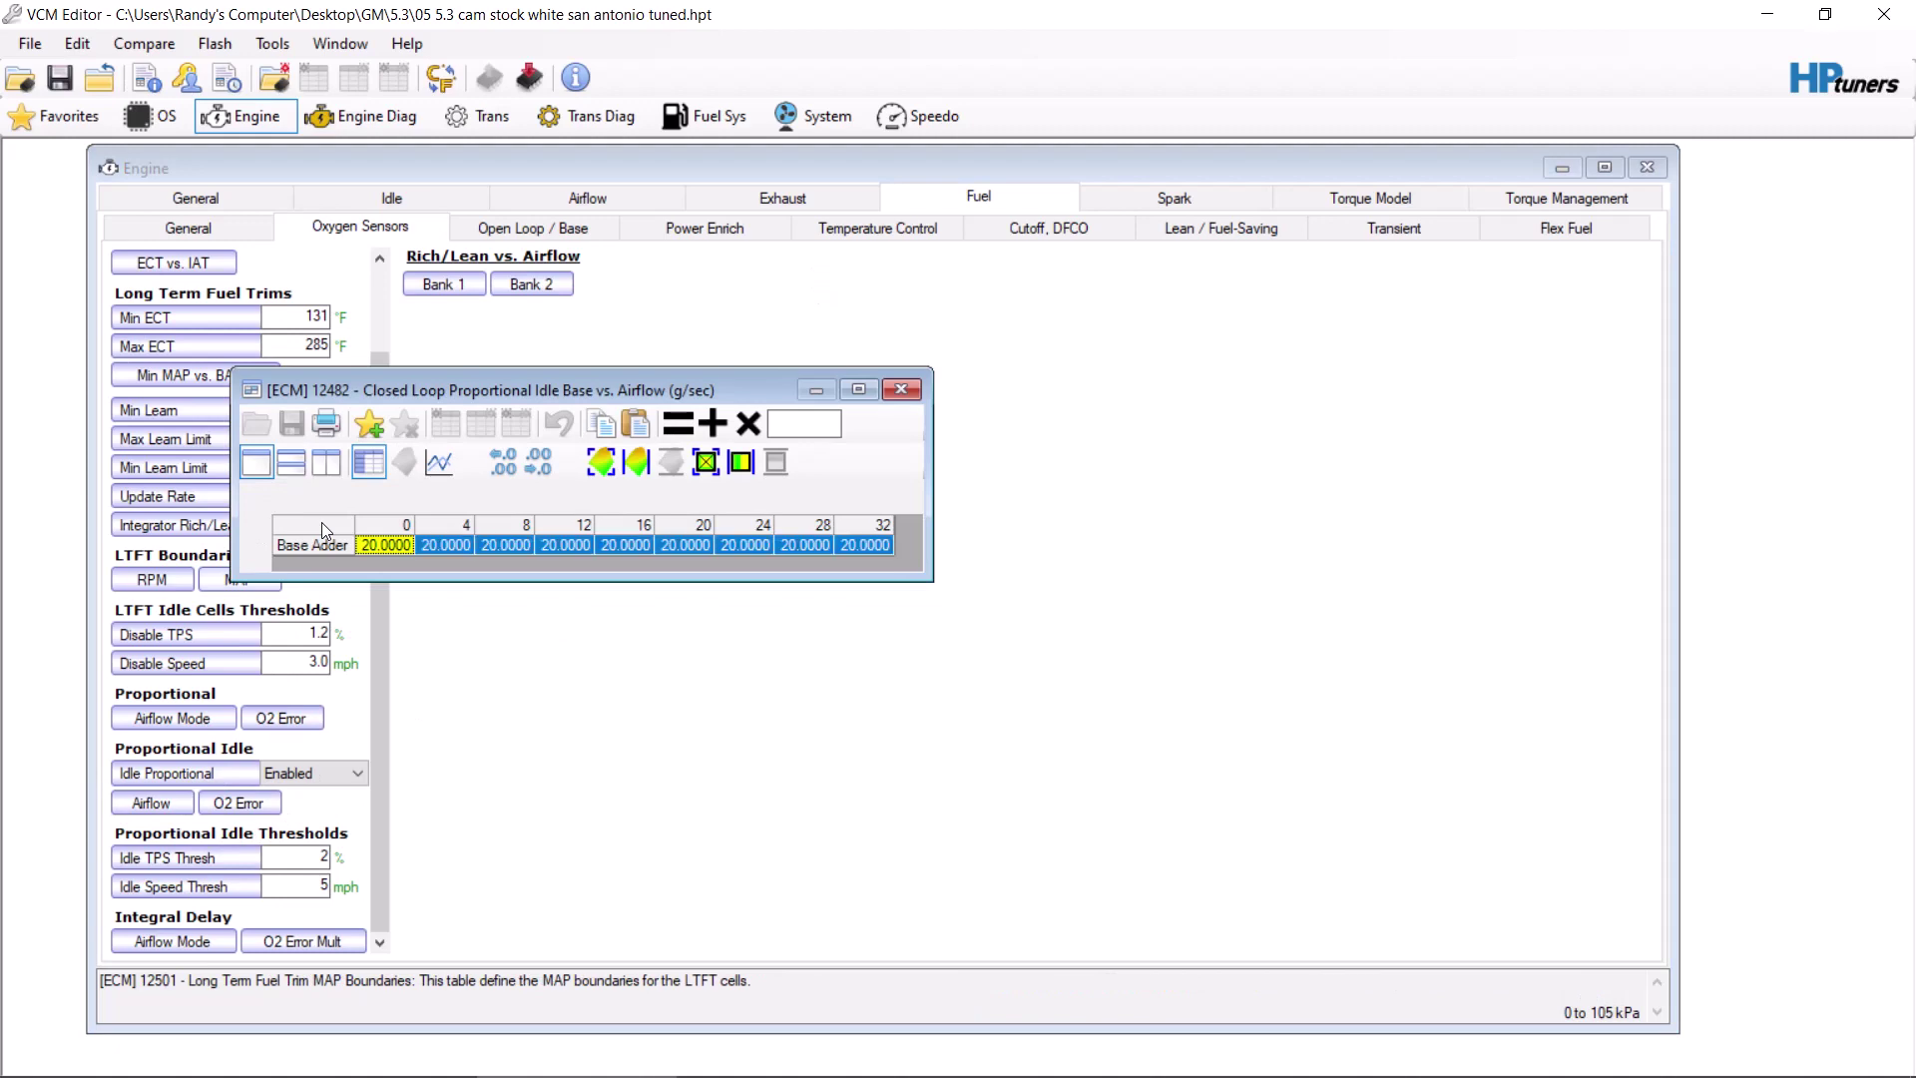
left_click(808, 424)
type(".95")
left_click(747, 423)
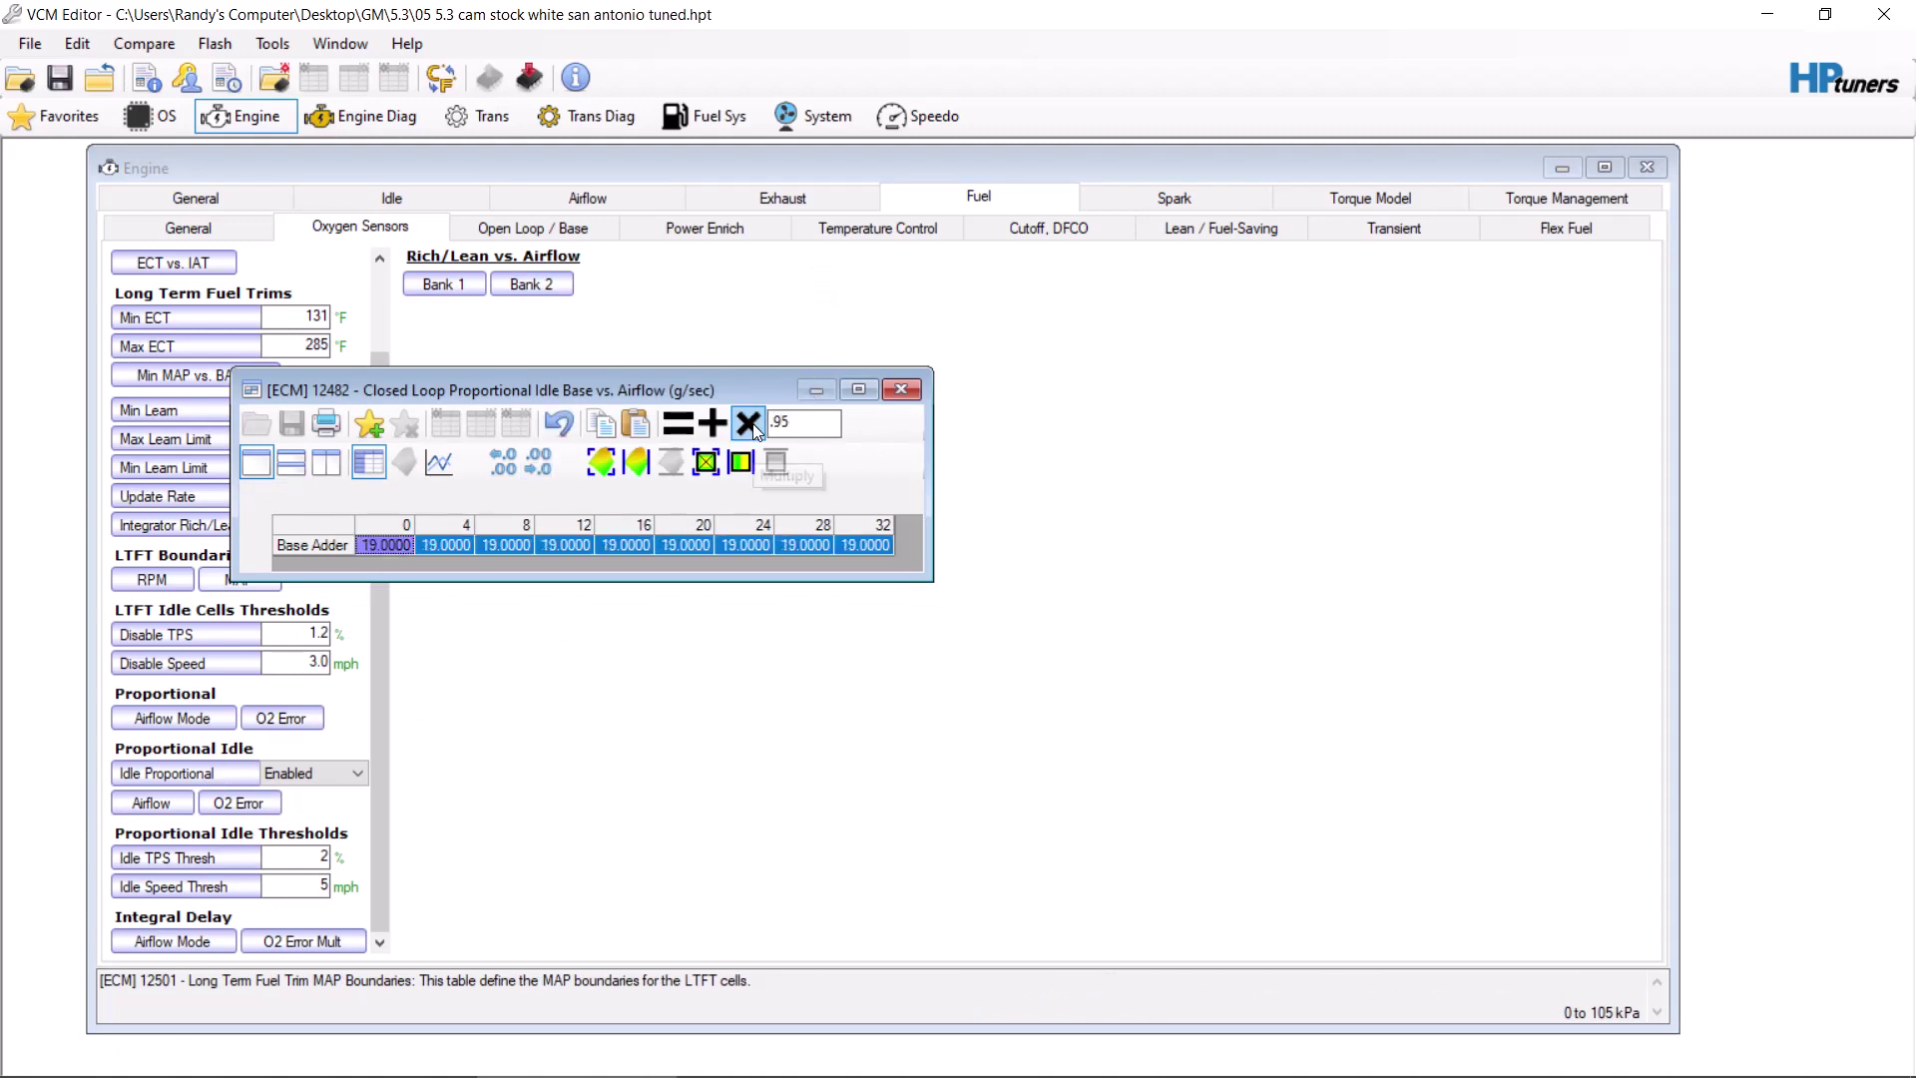
left_click(901, 391)
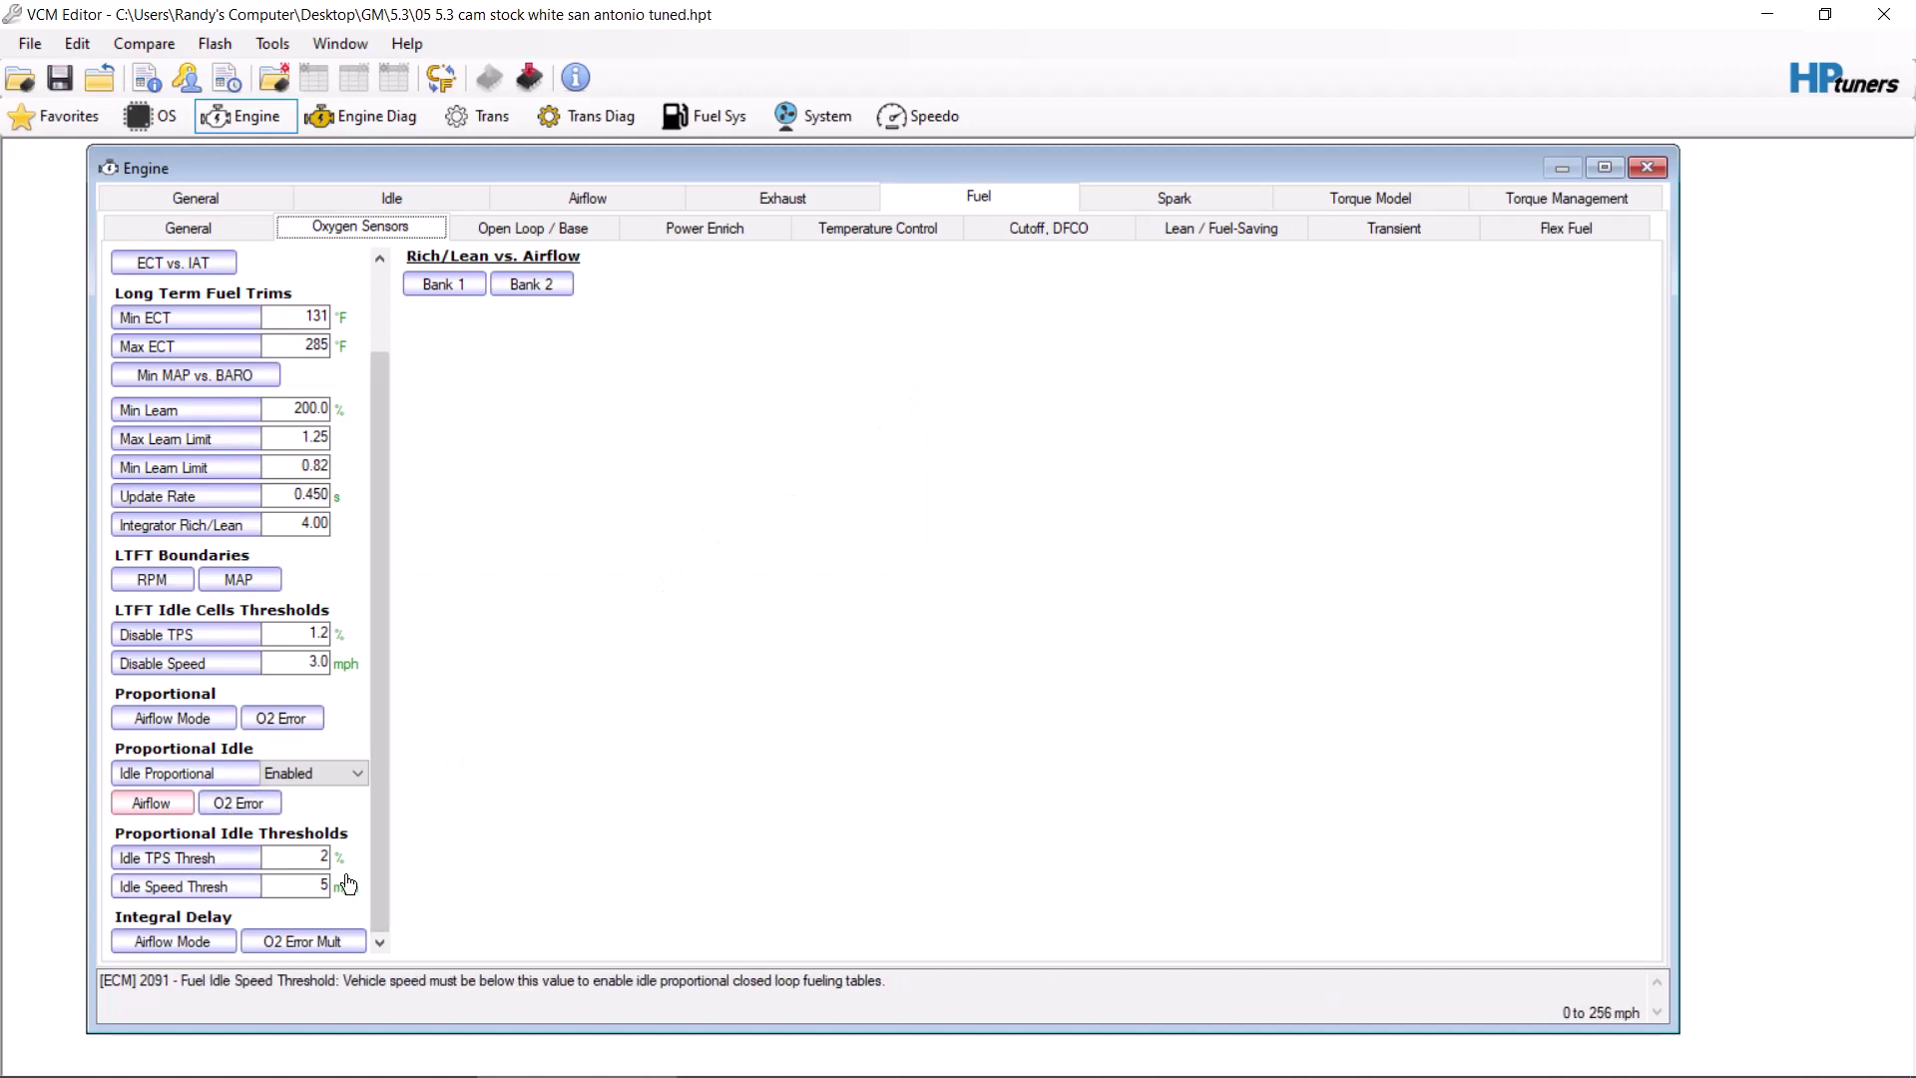
Multiply all Lean and Rich Delay cells of the Integrator Delay vs. Airflow Mode table by 1.2.
left_click(207, 947)
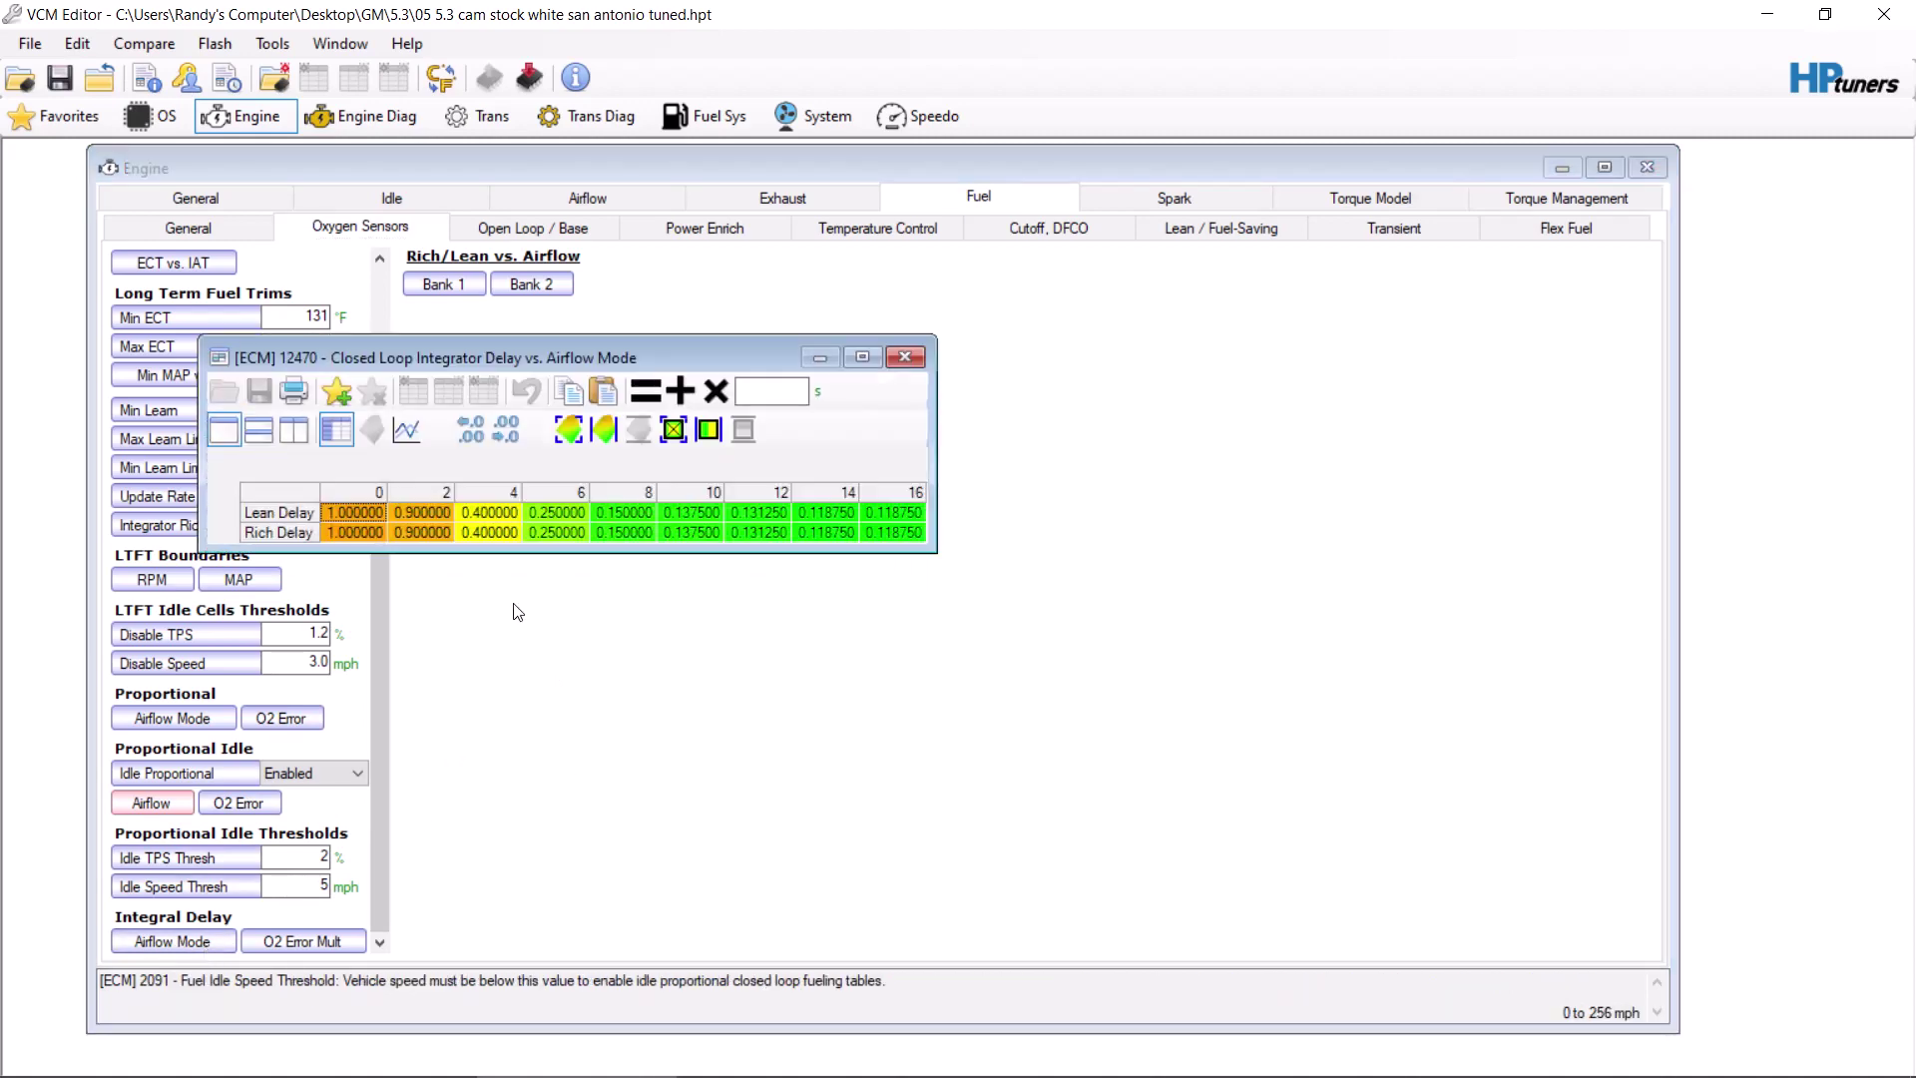
left_click(284, 491)
type("1.")
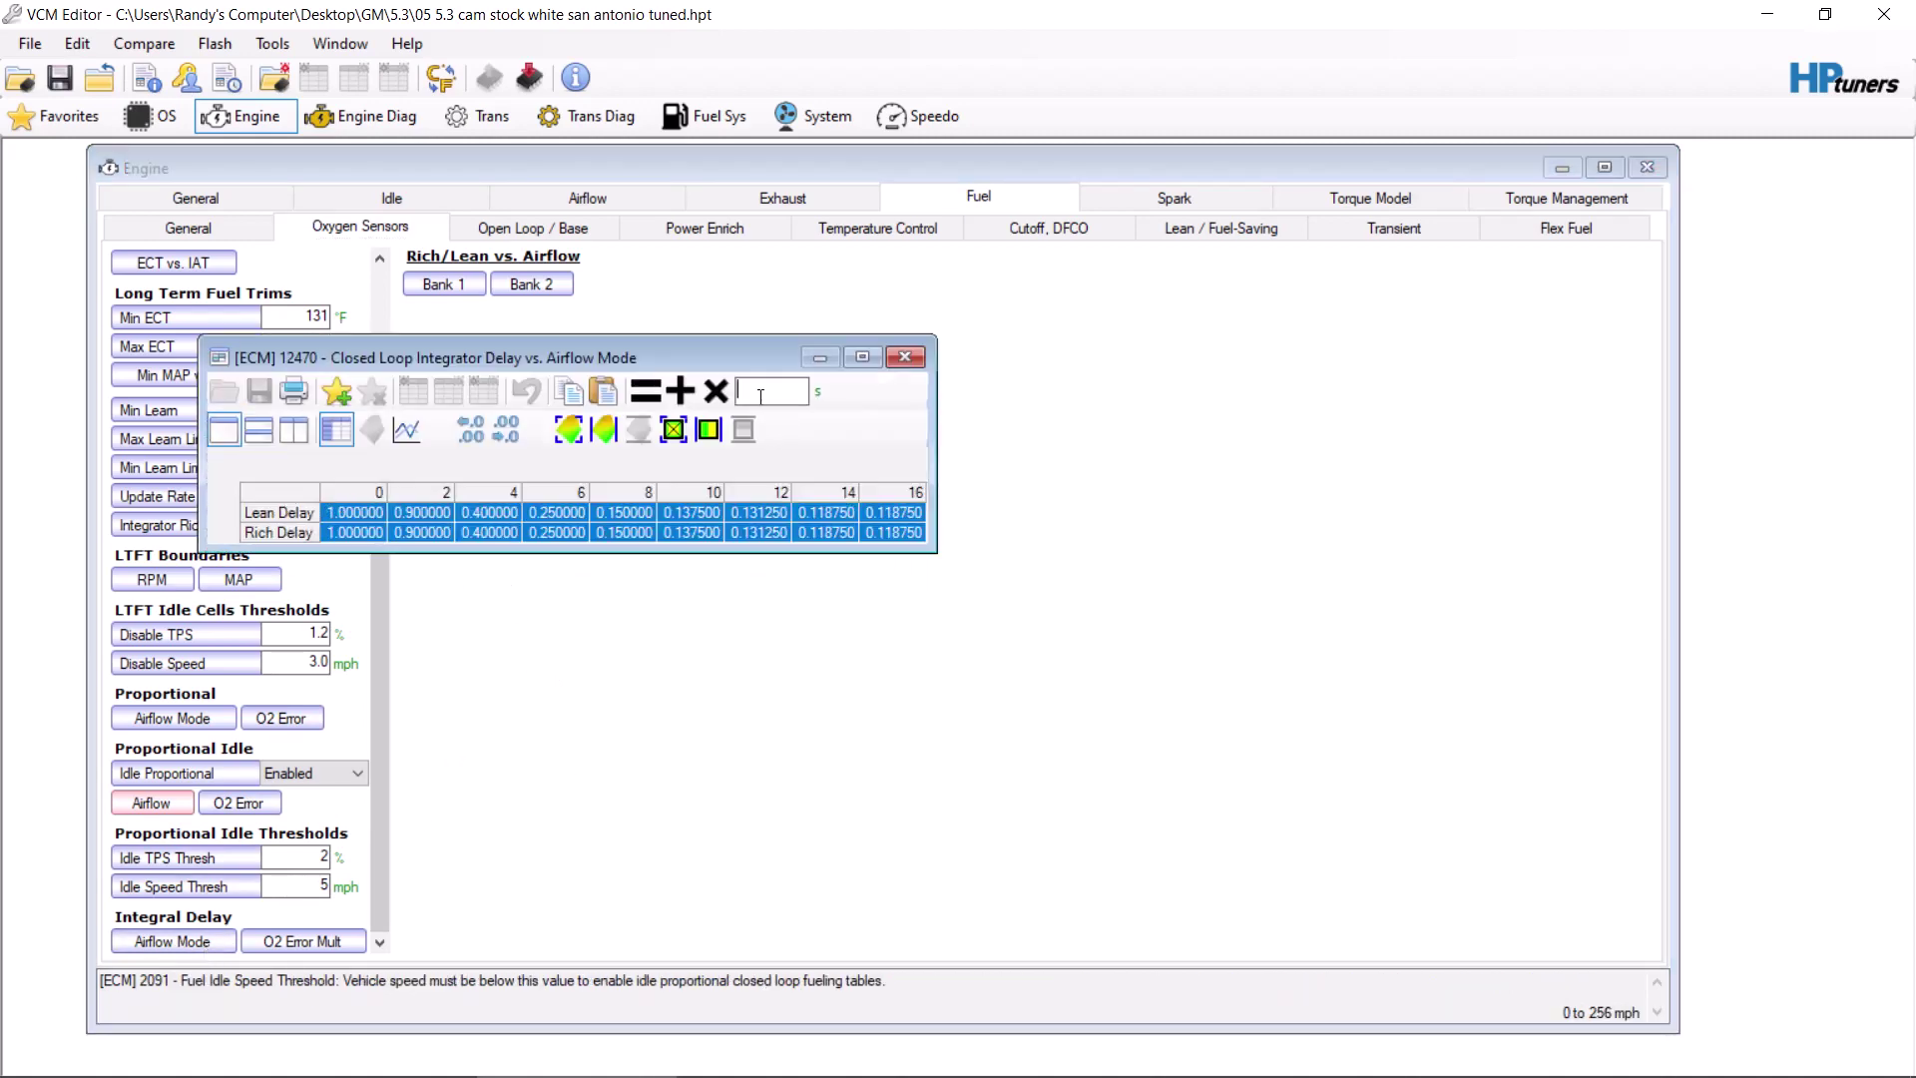
type("2")
left_click(717, 392)
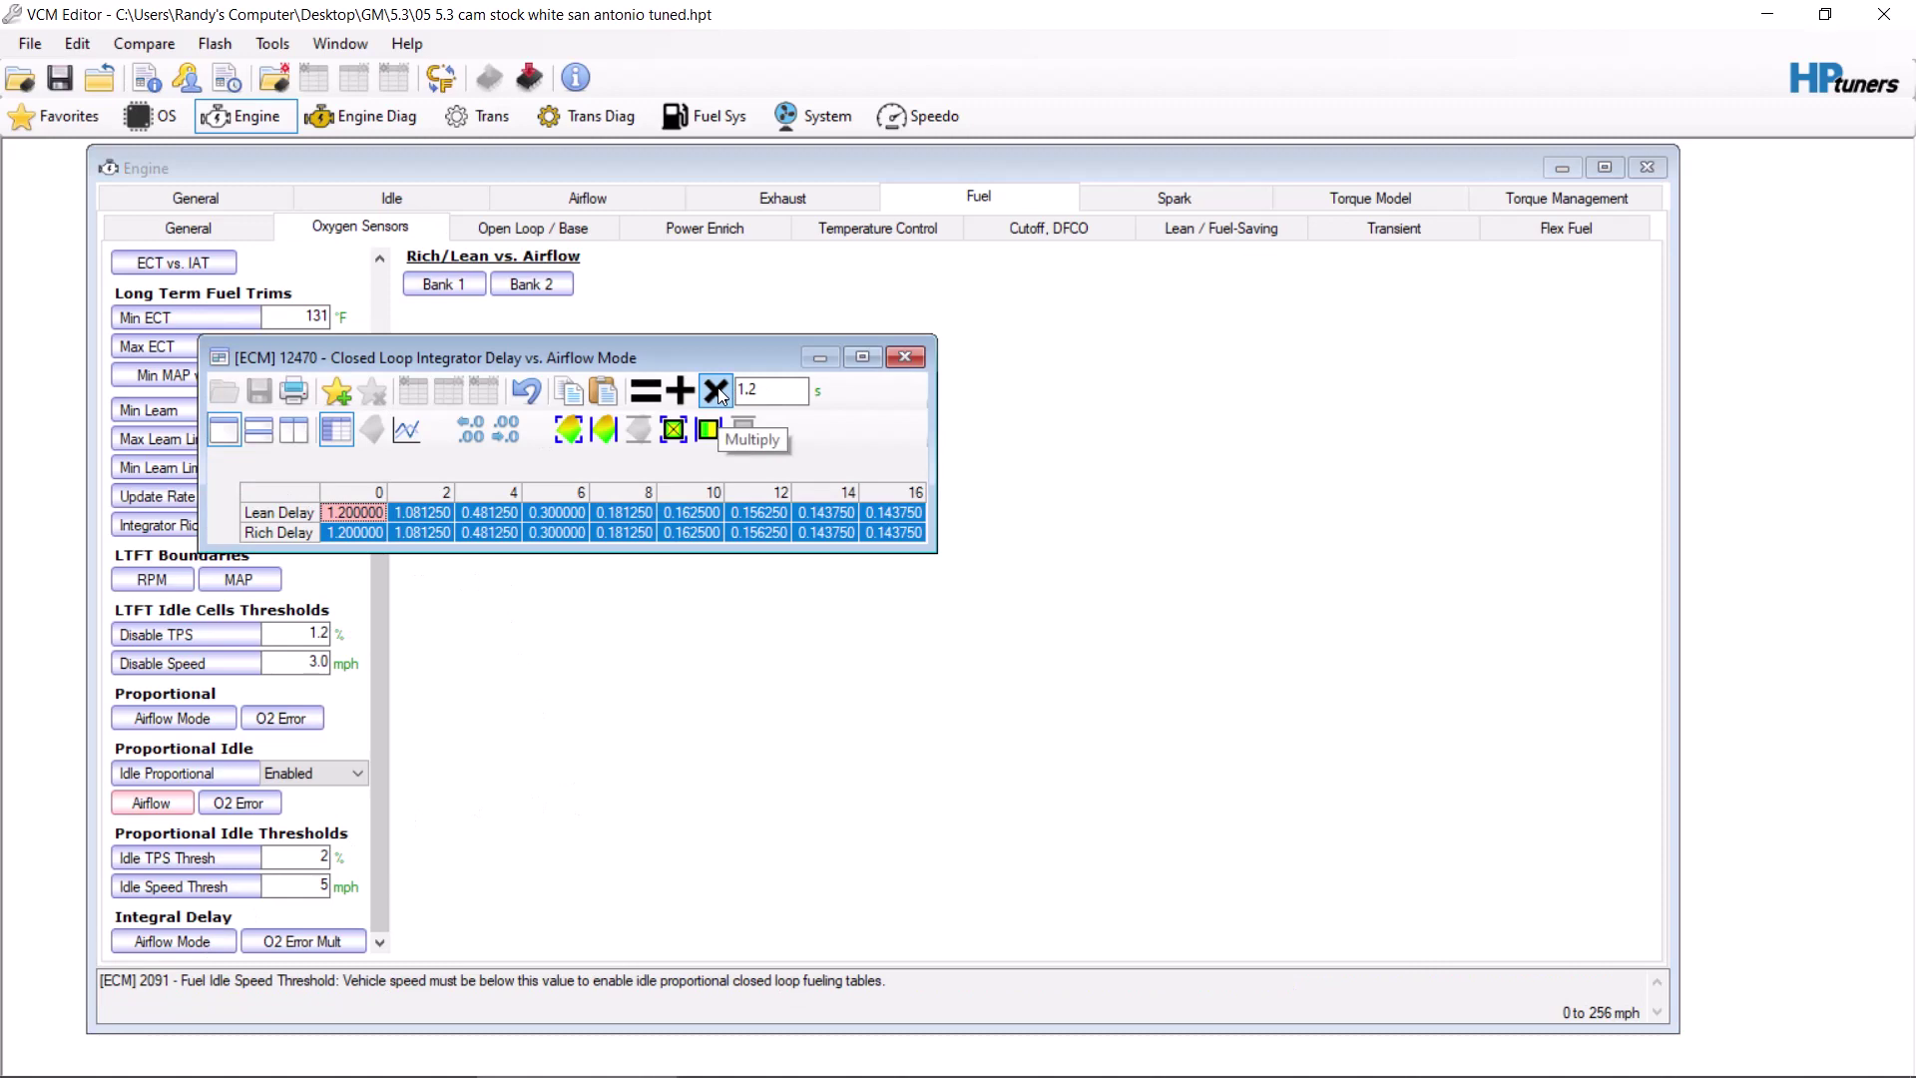
left_click(904, 358)
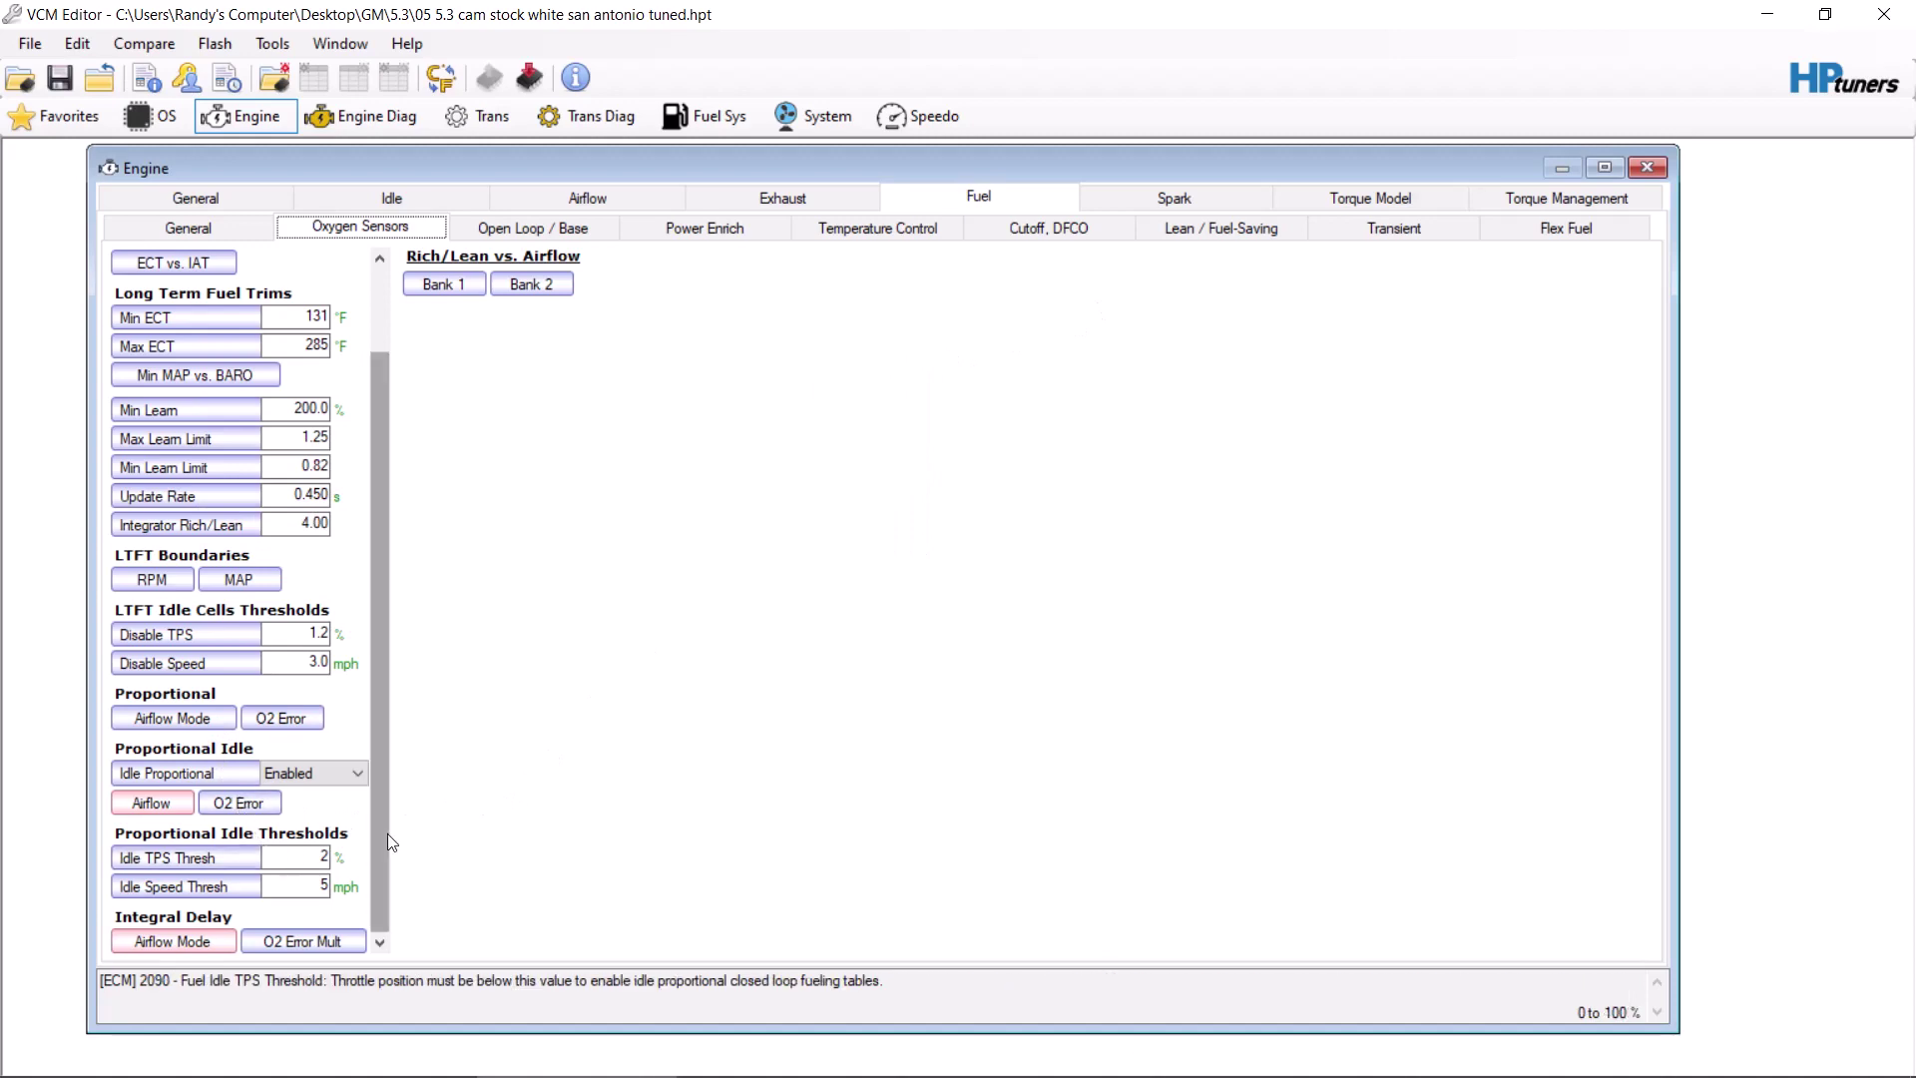
scroll(386, 832, "up", 3)
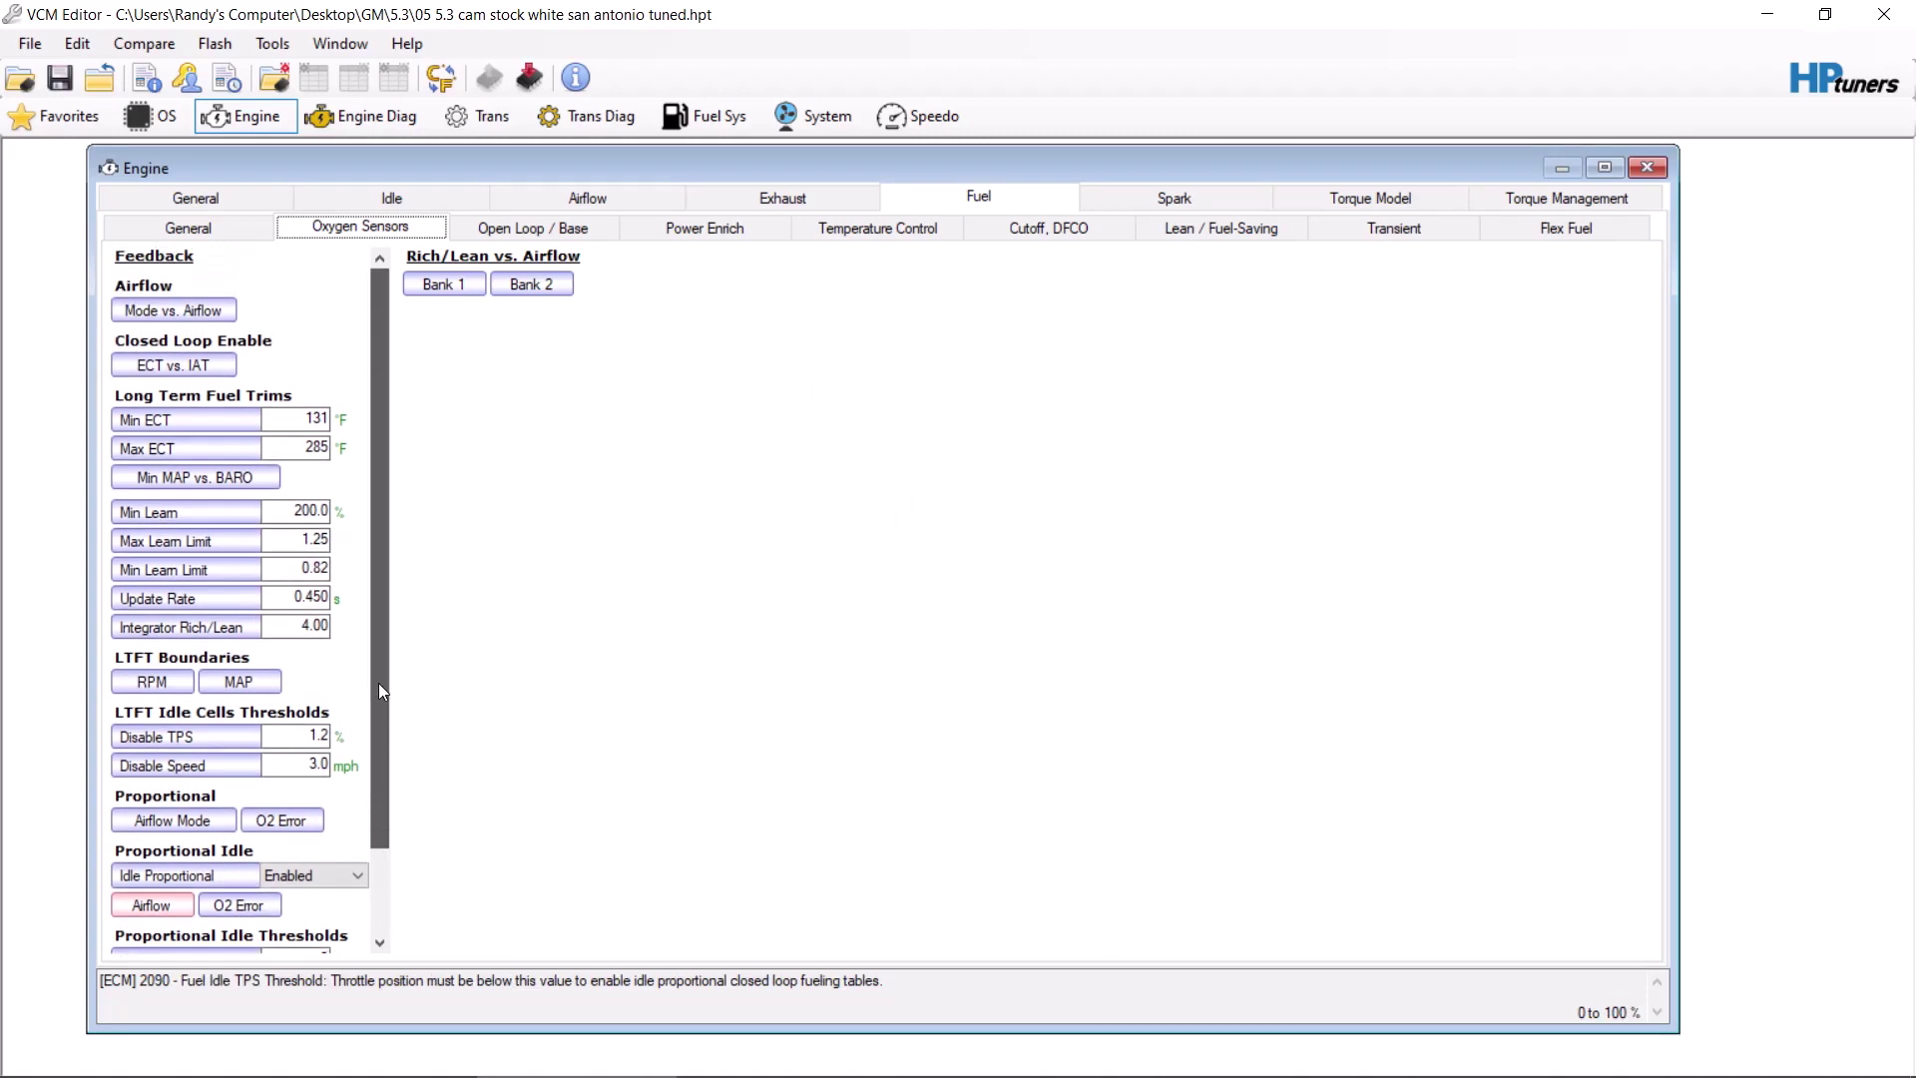
scroll(379, 705, "down", 3)
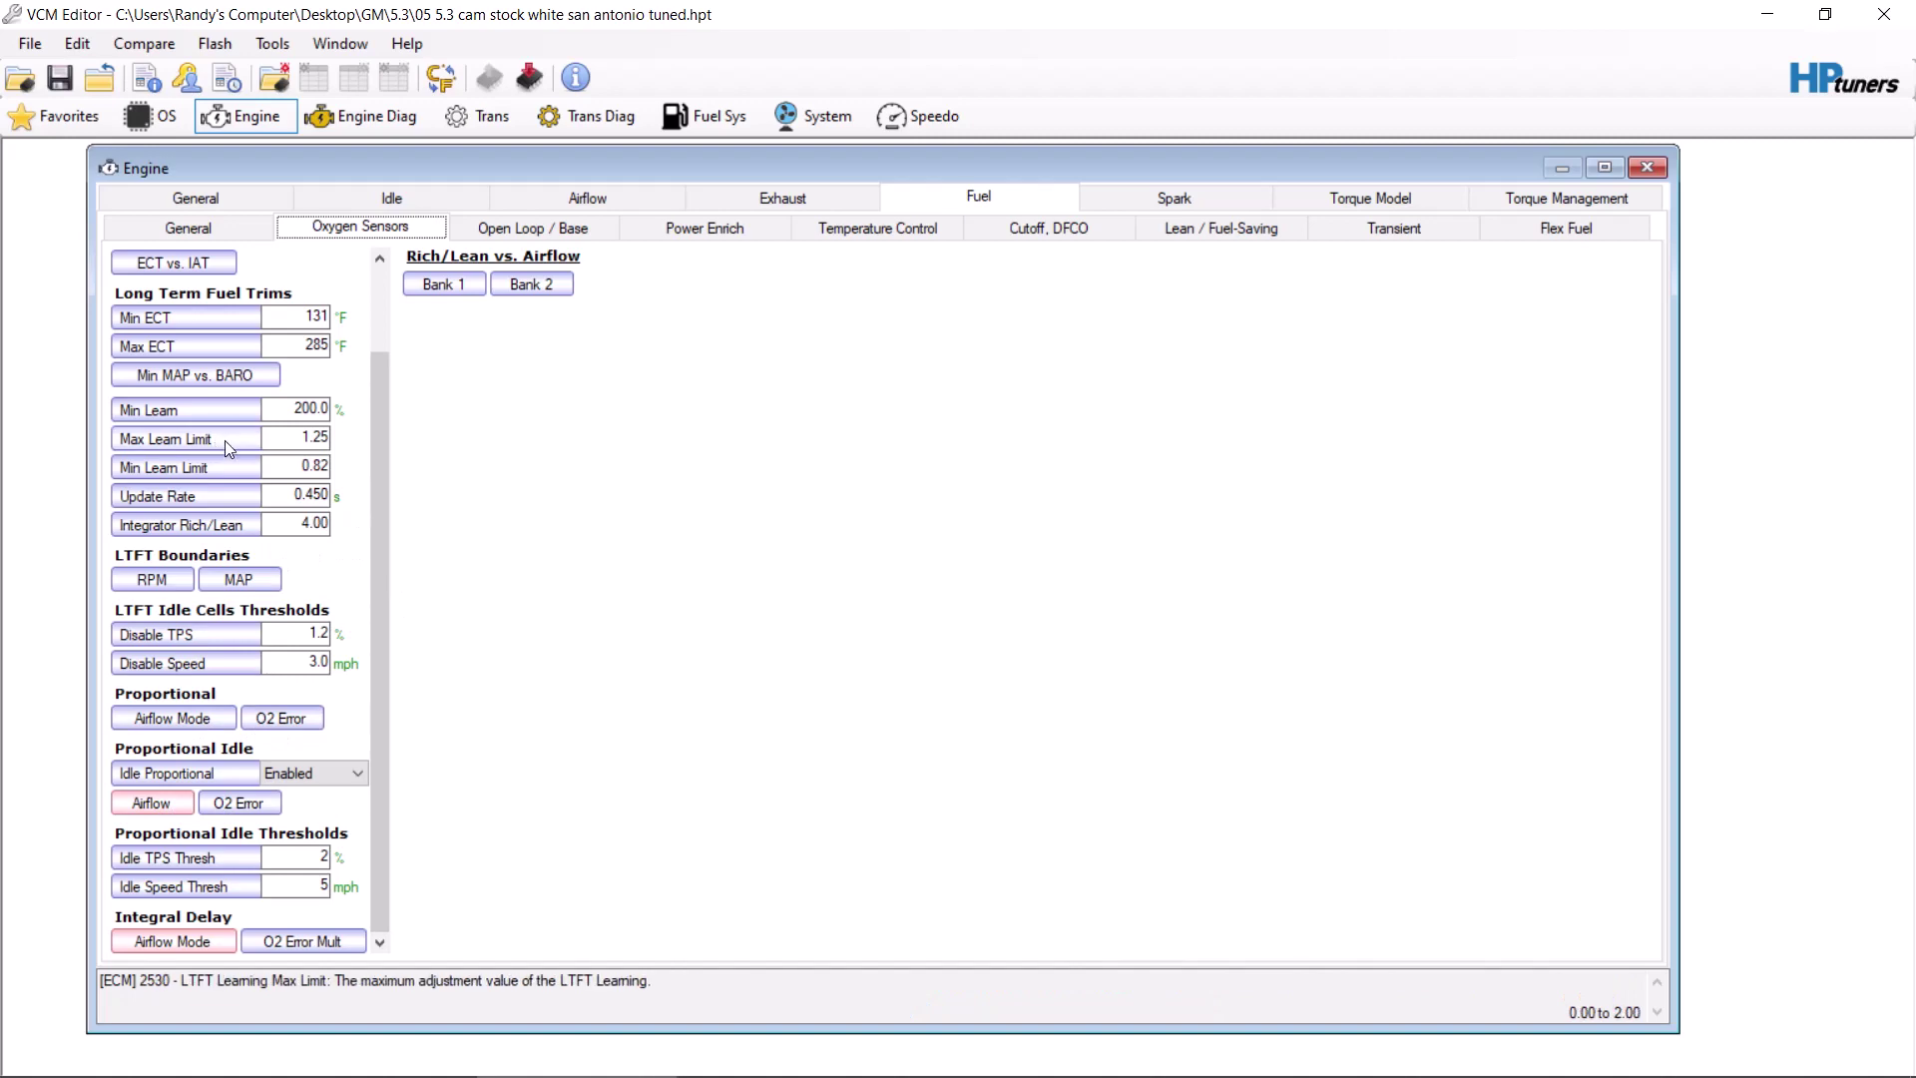
left_click_drag(383, 493, 389, 388)
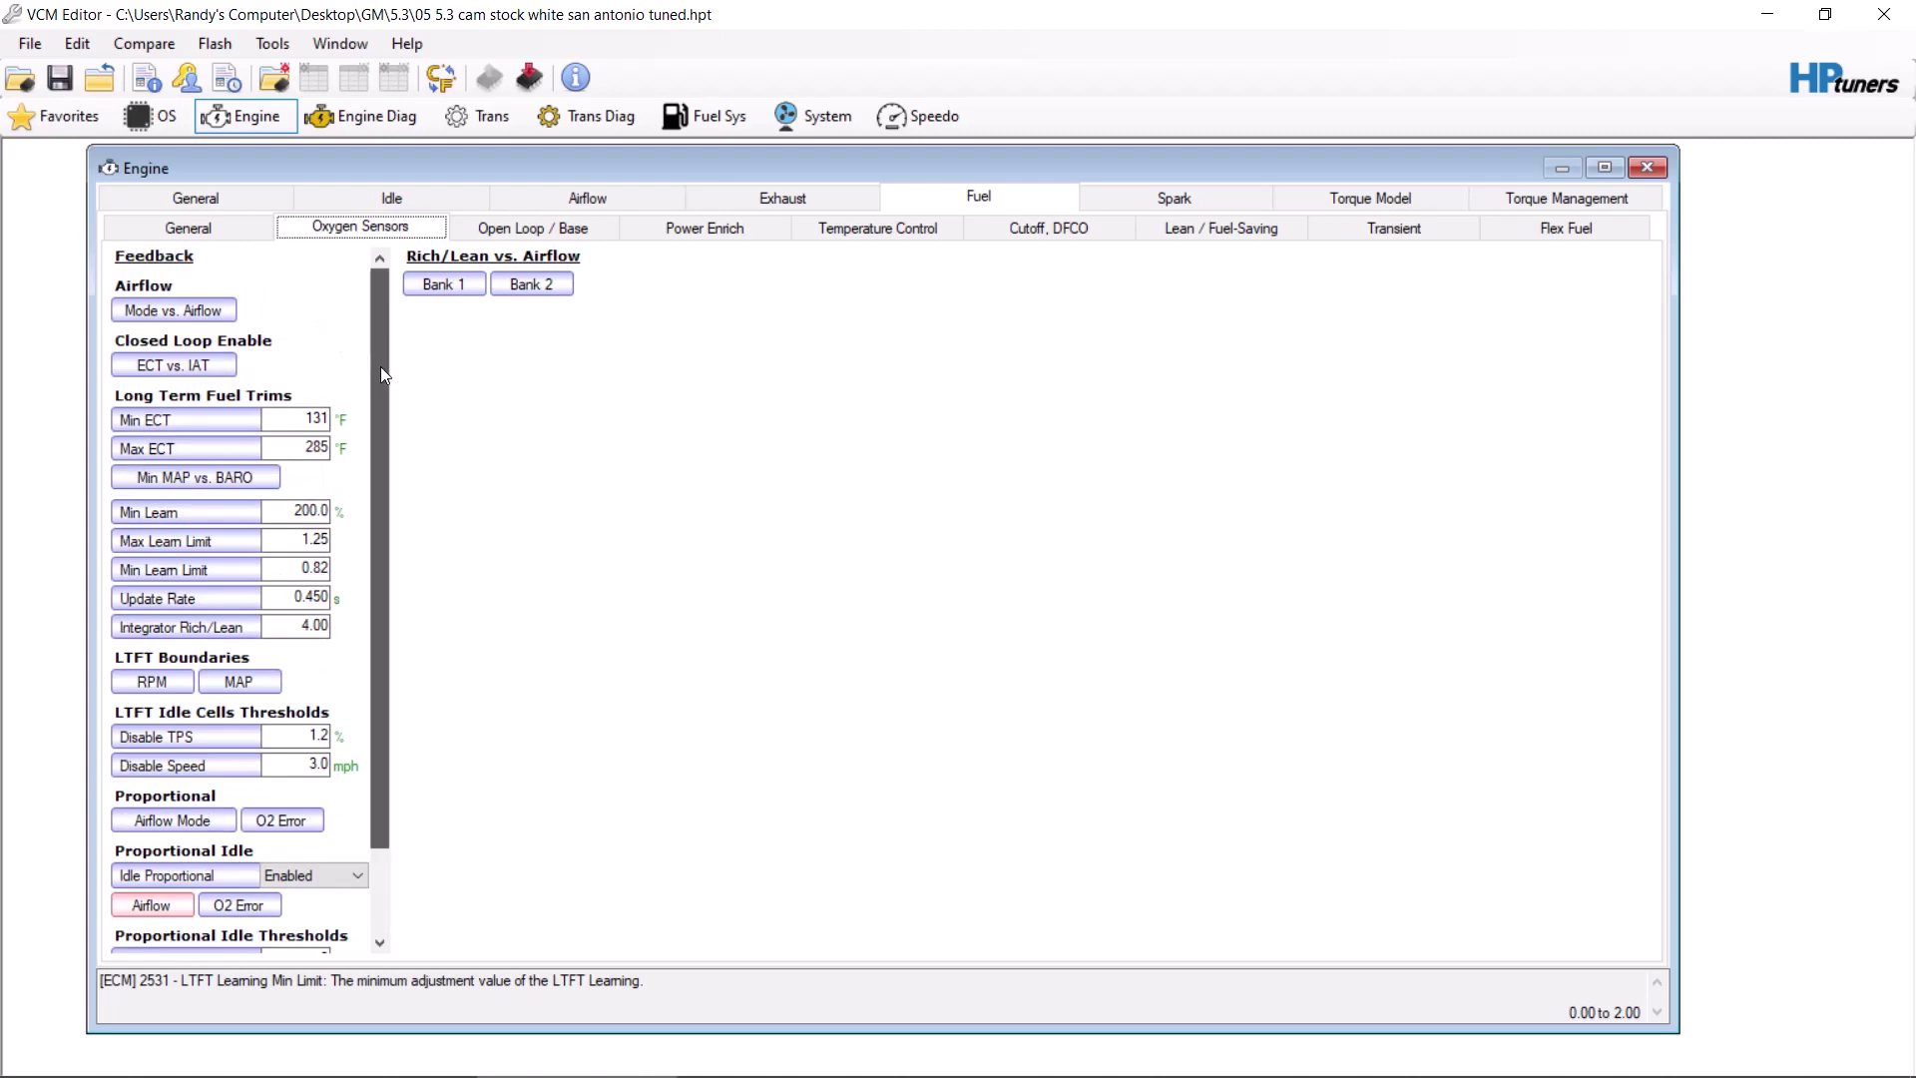
scroll(380, 367, "down", 1)
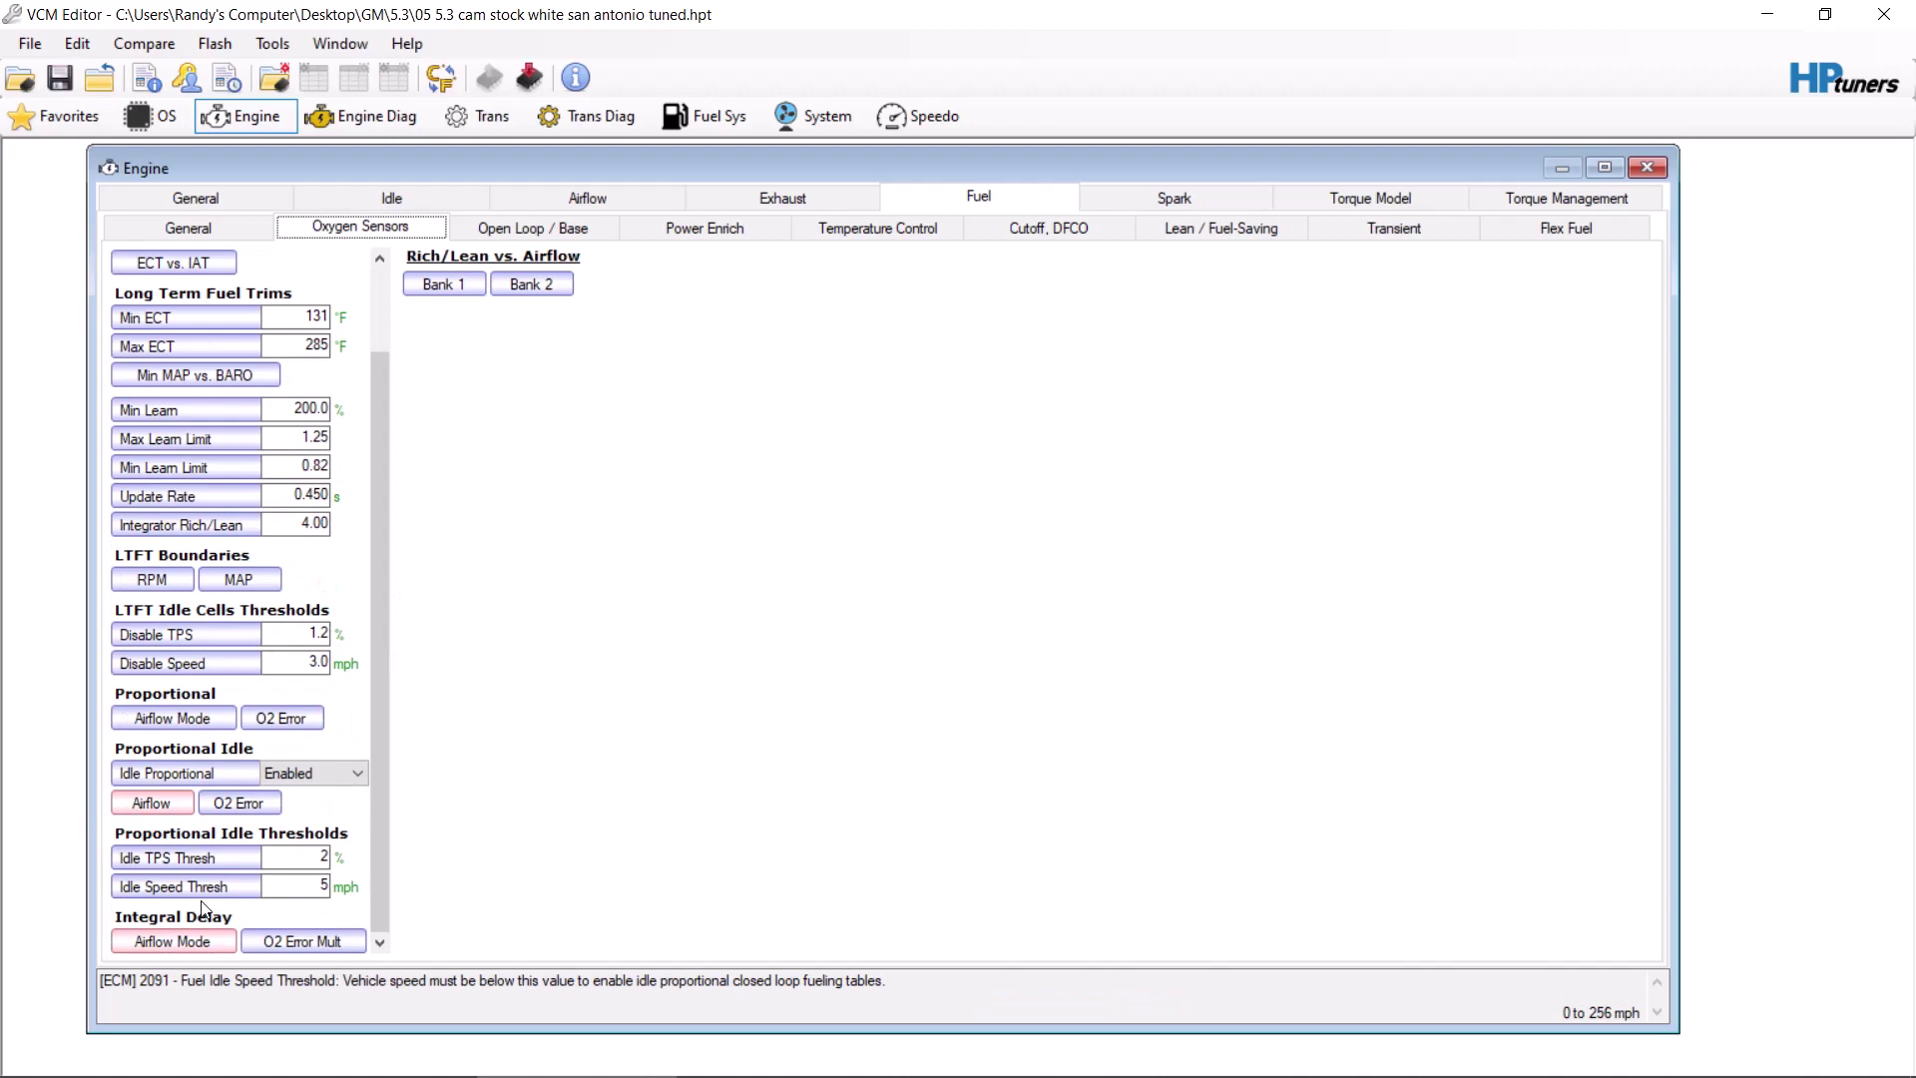
mouse_move(219, 940)
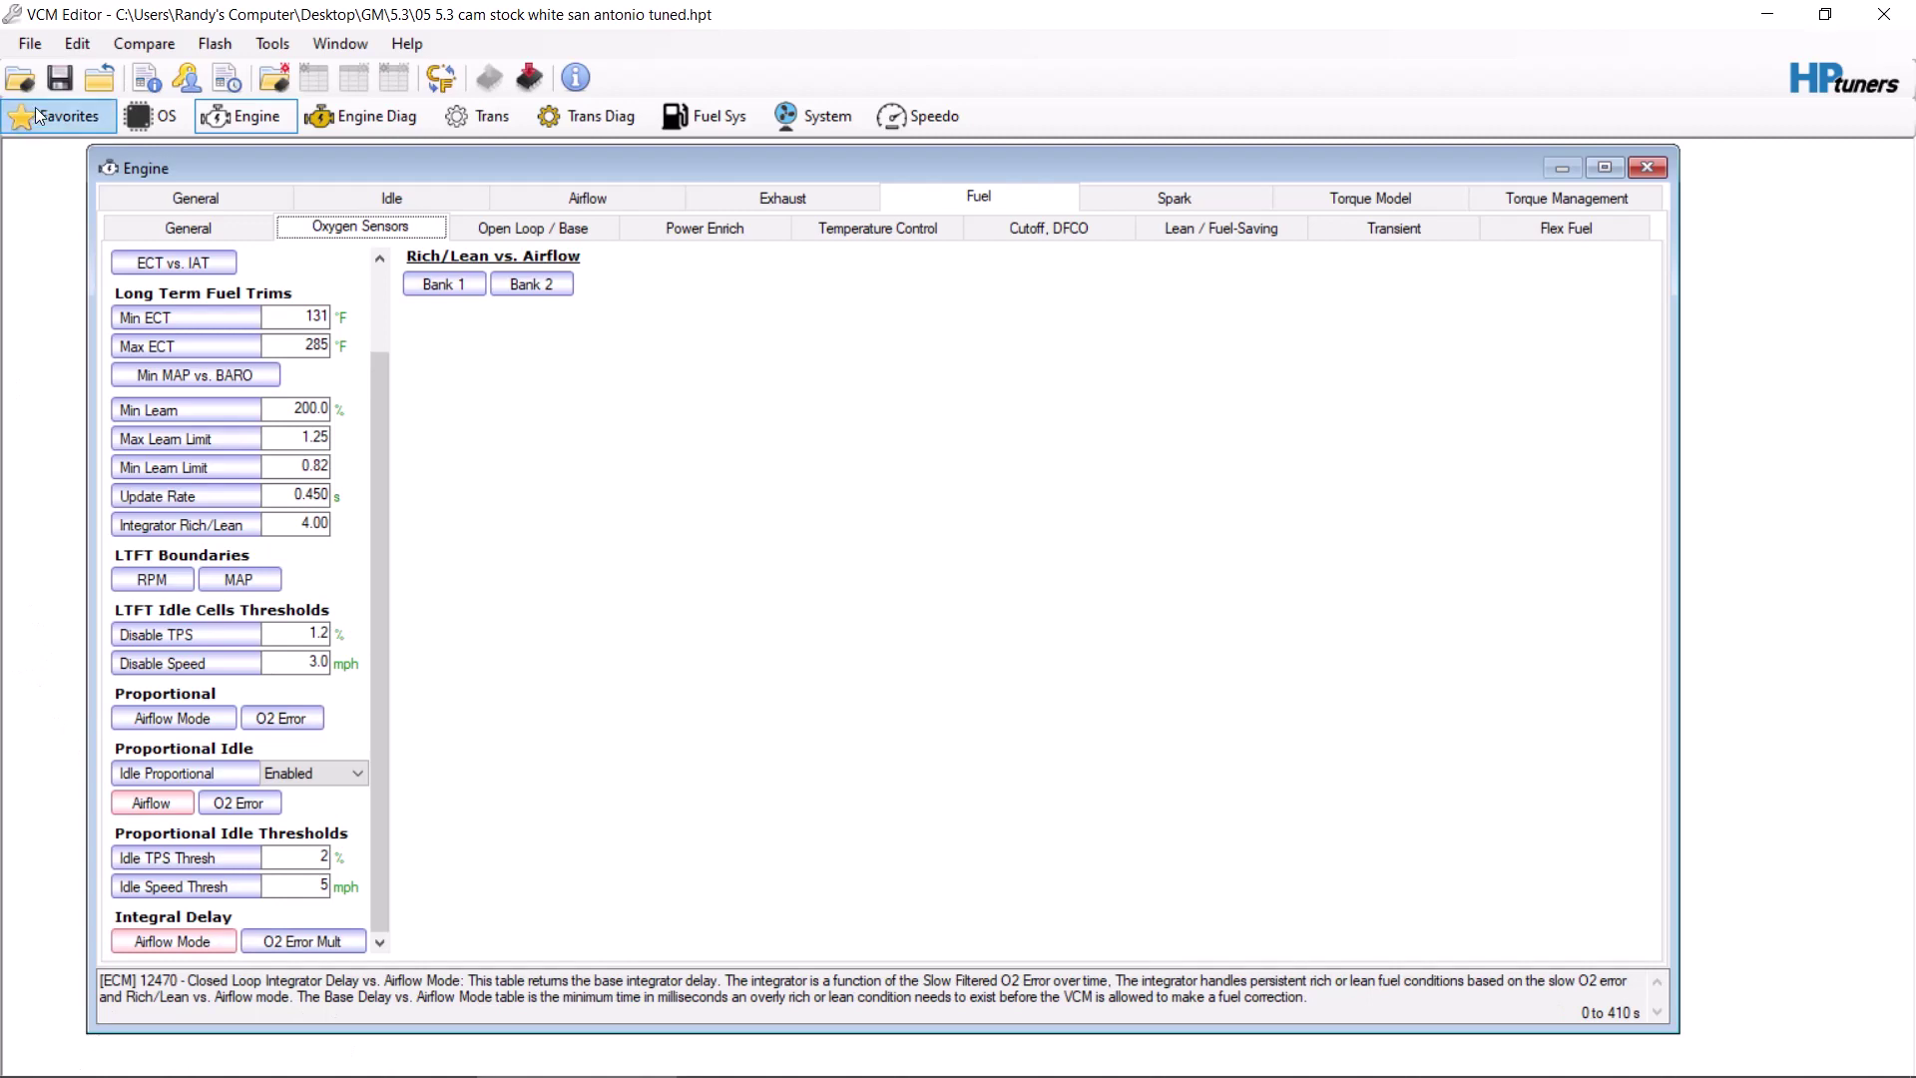
Open the '07 nbss silver 5.3 silverado tuned' file without saving the current tune.
left_click(34, 48)
left_click(56, 80)
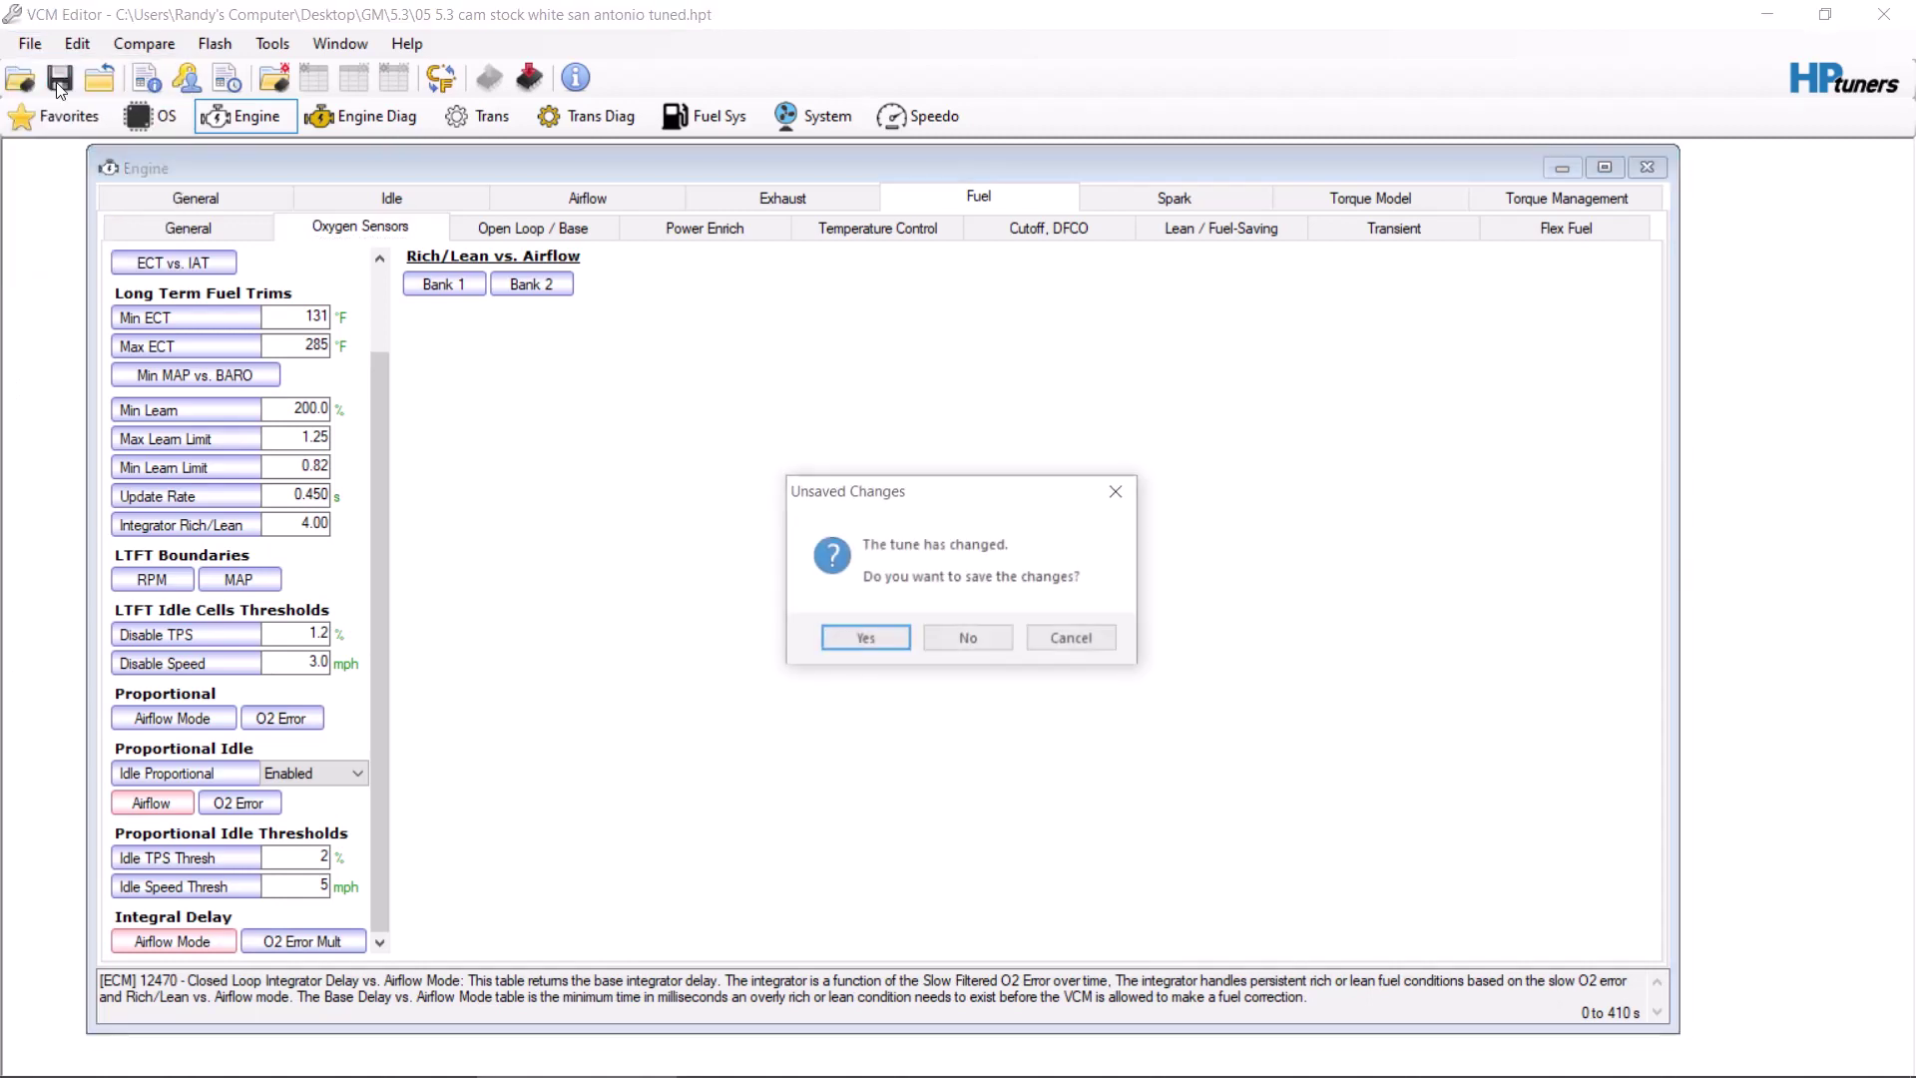
left_click(969, 639)
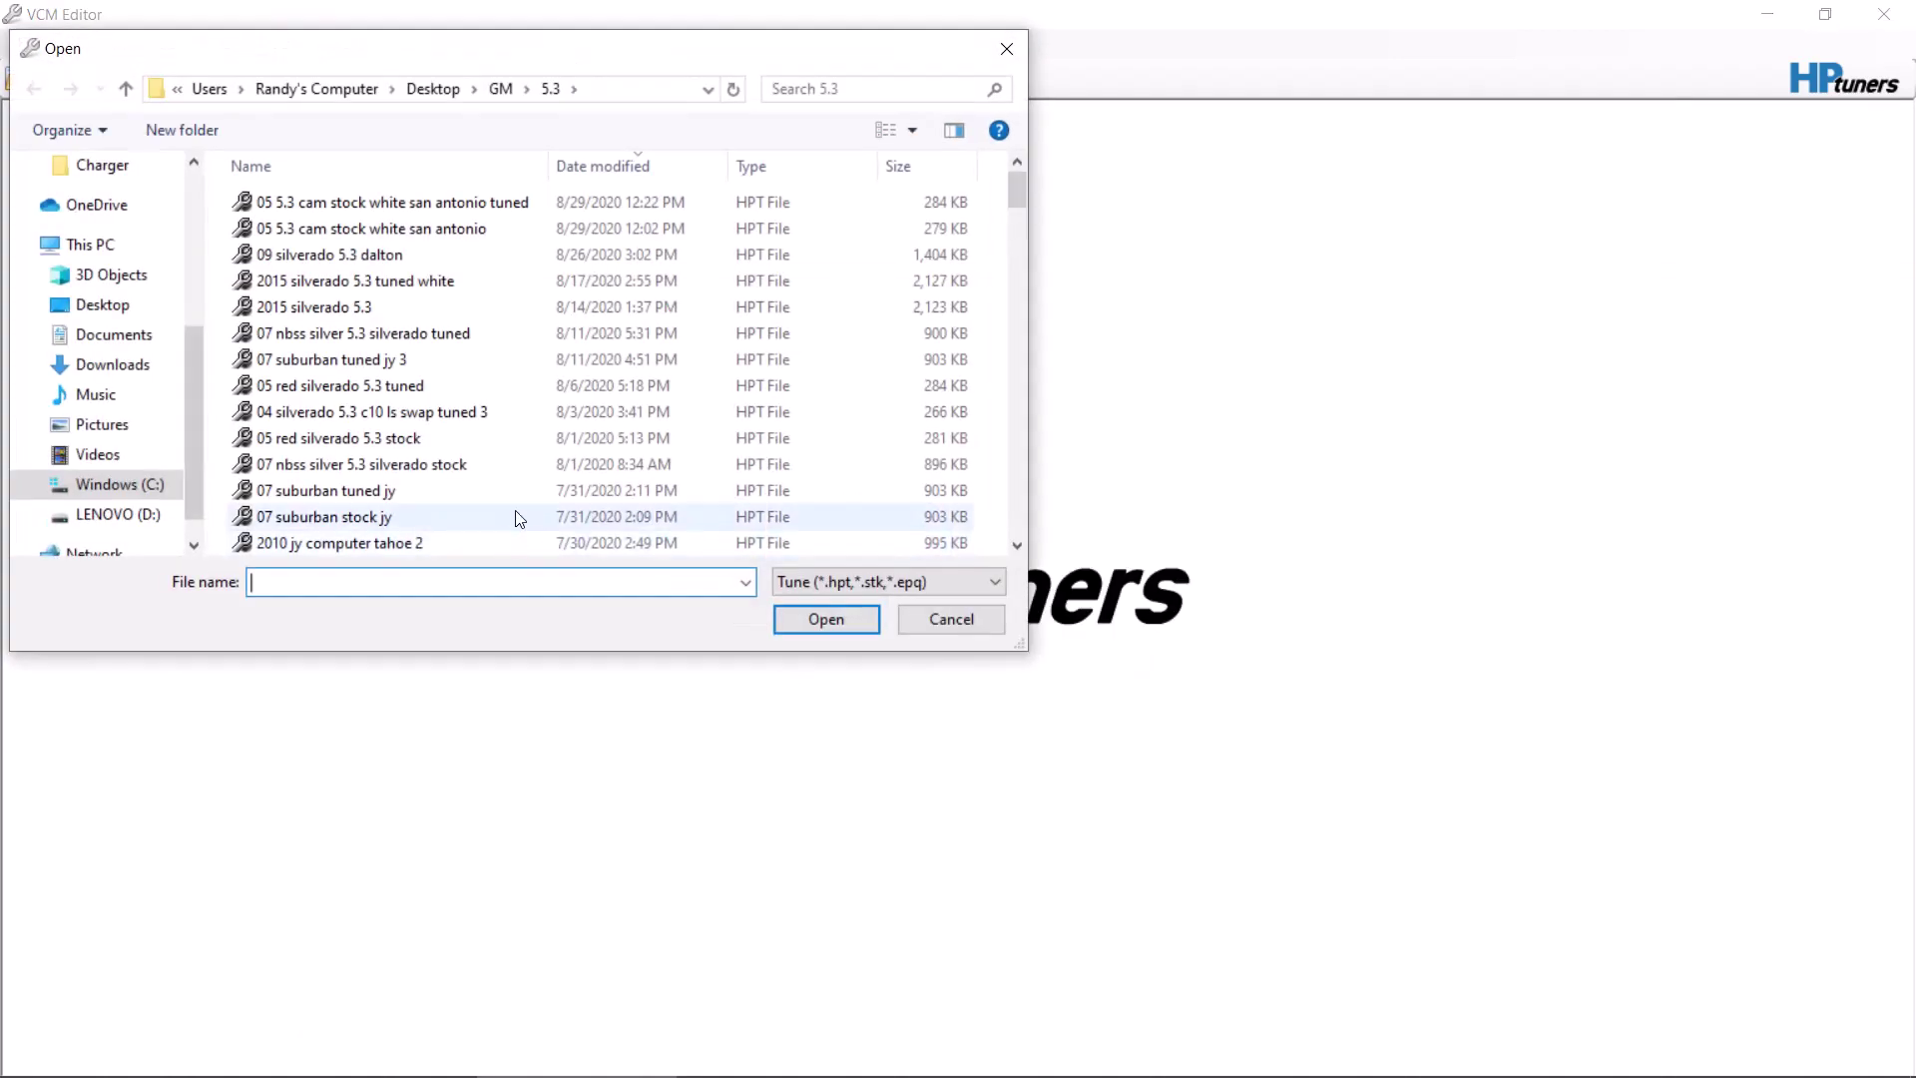
left_click(510, 337)
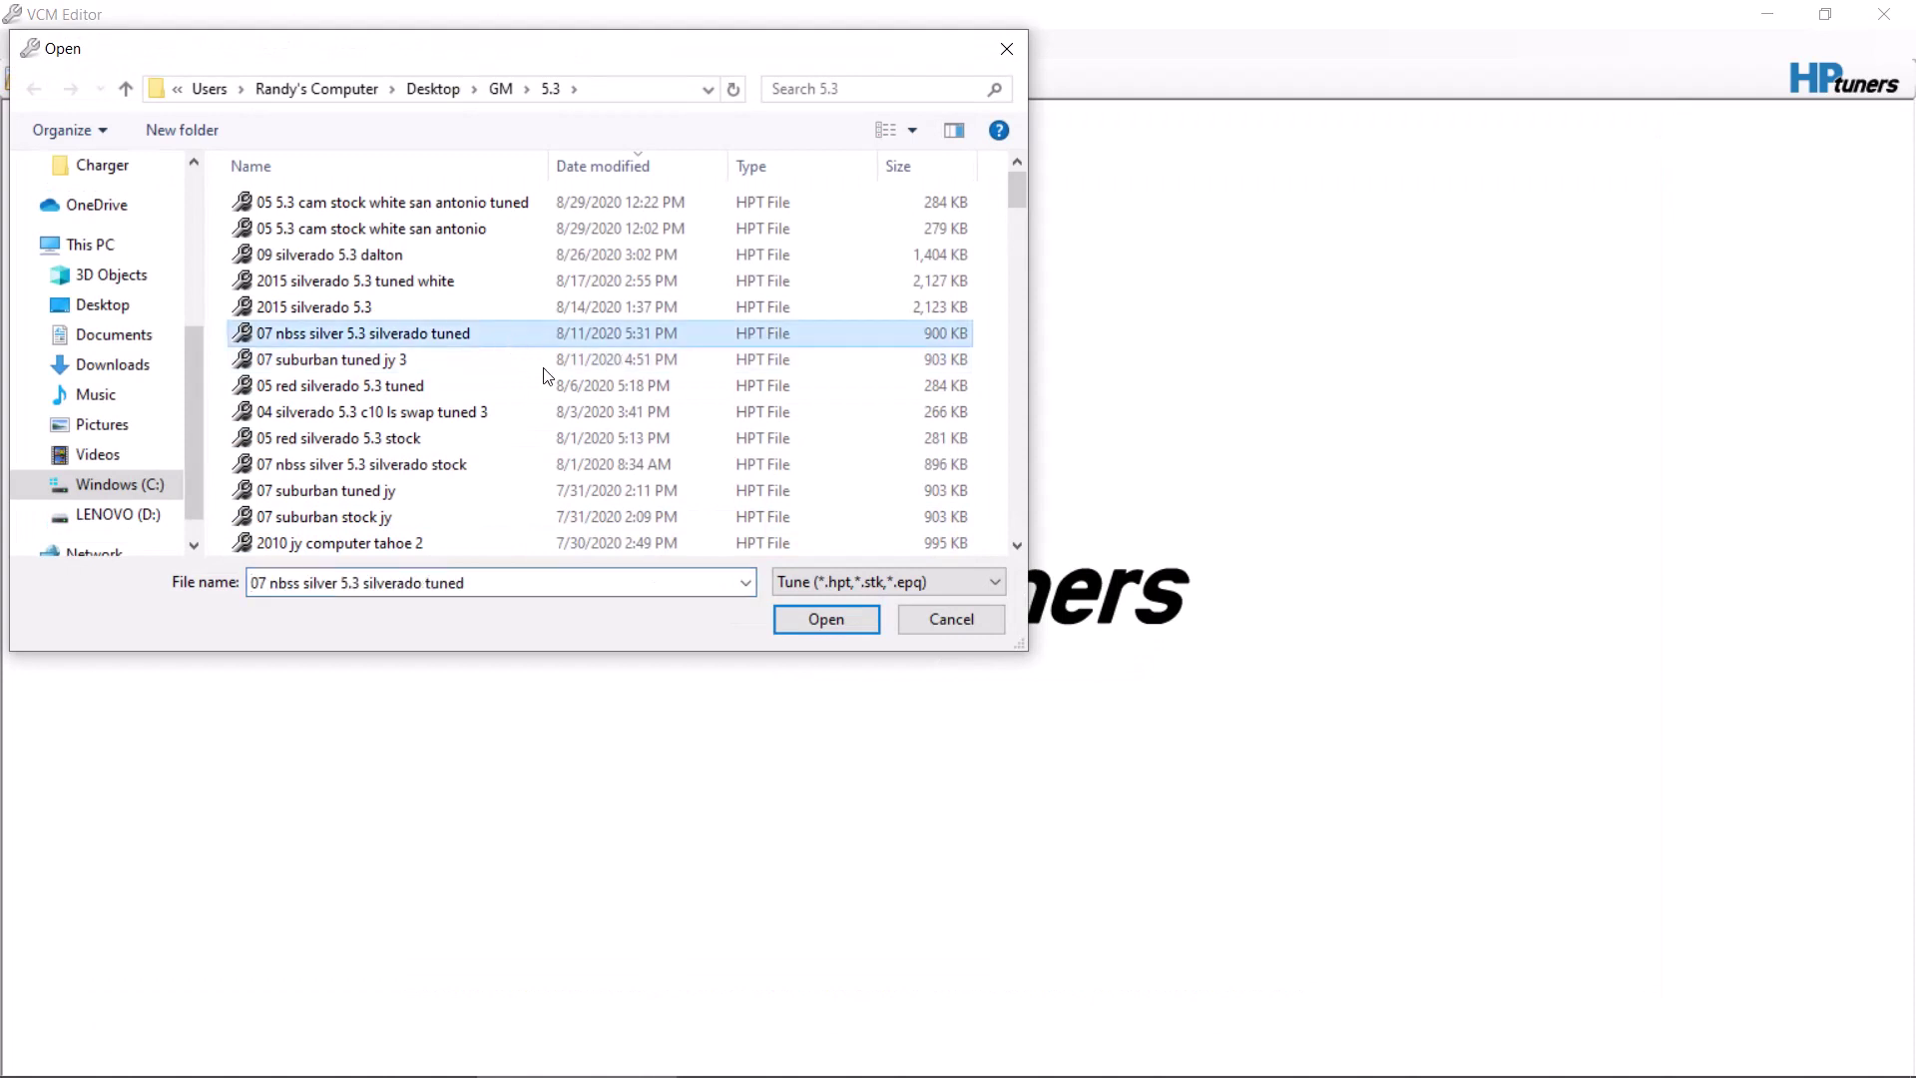
left_click(824, 616)
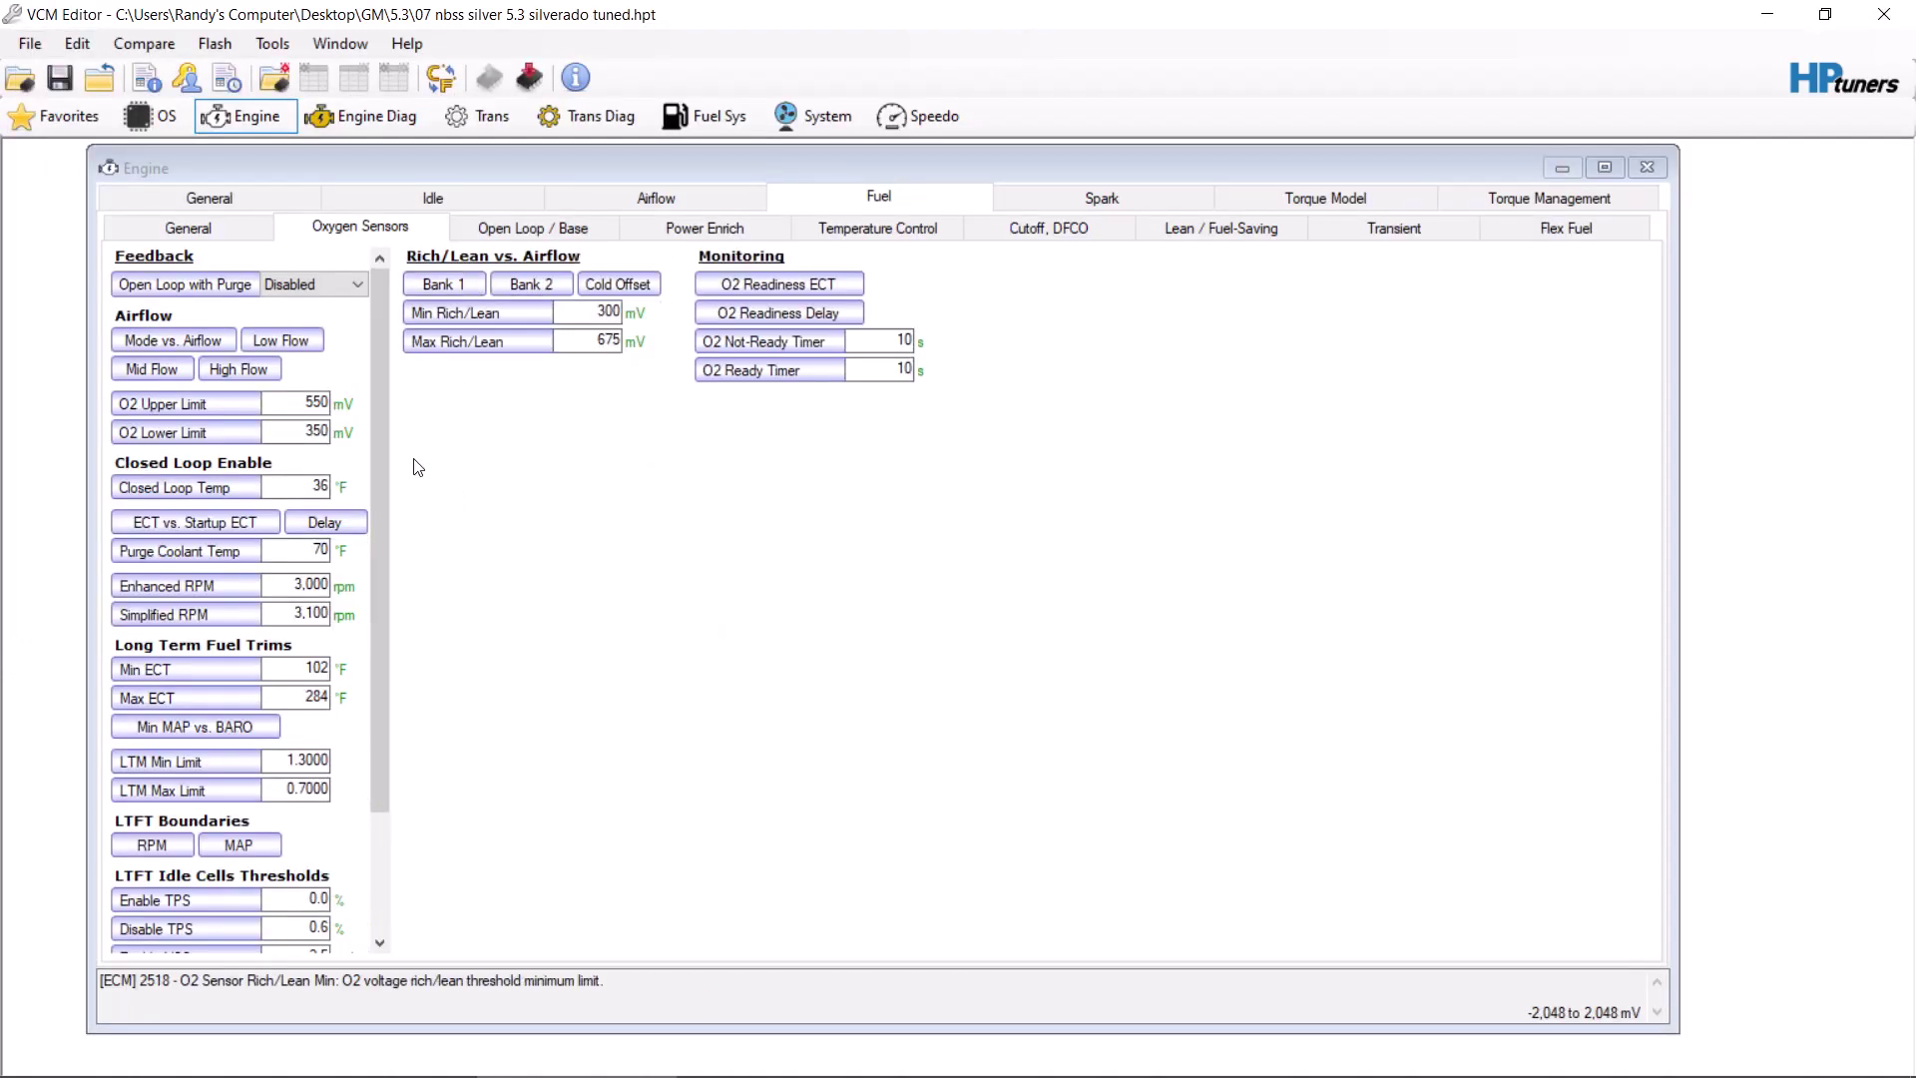
left_click_drag(375, 471, 375, 485)
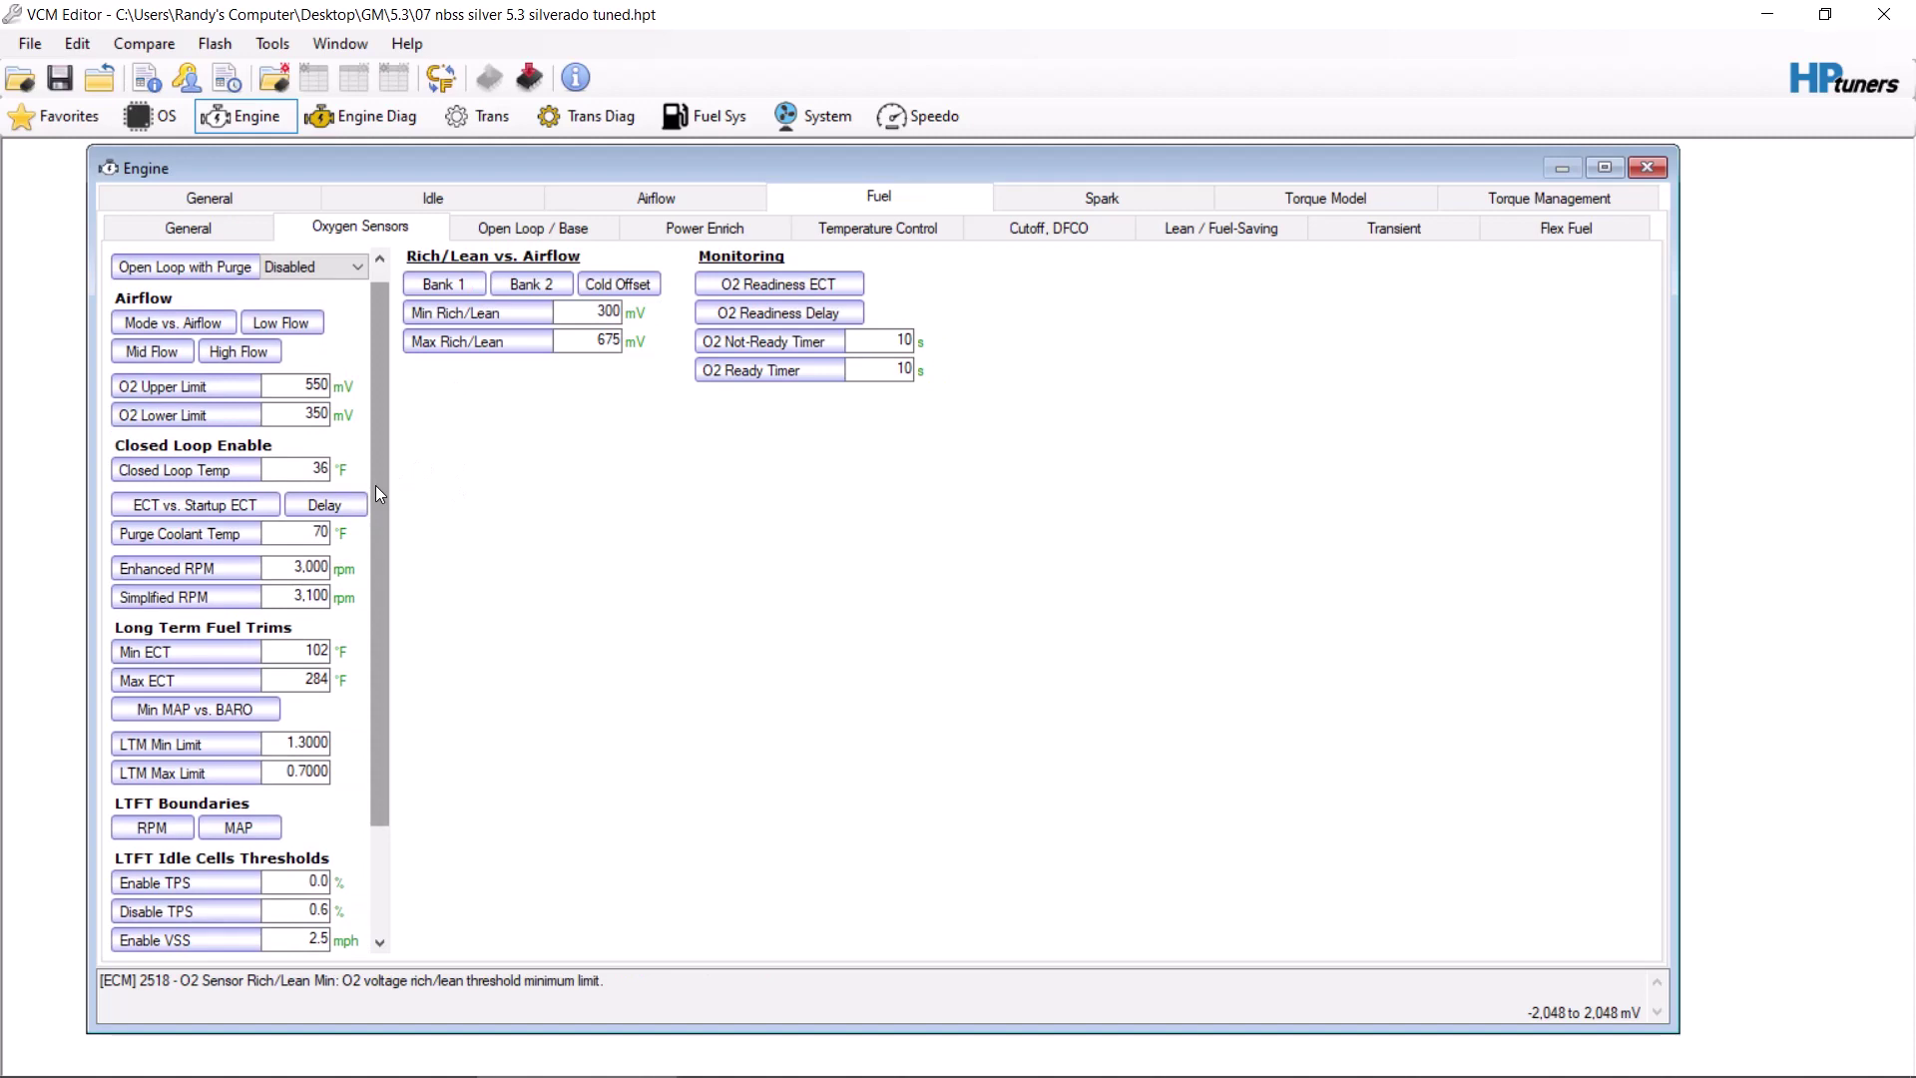
left_click_drag(375, 485, 380, 739)
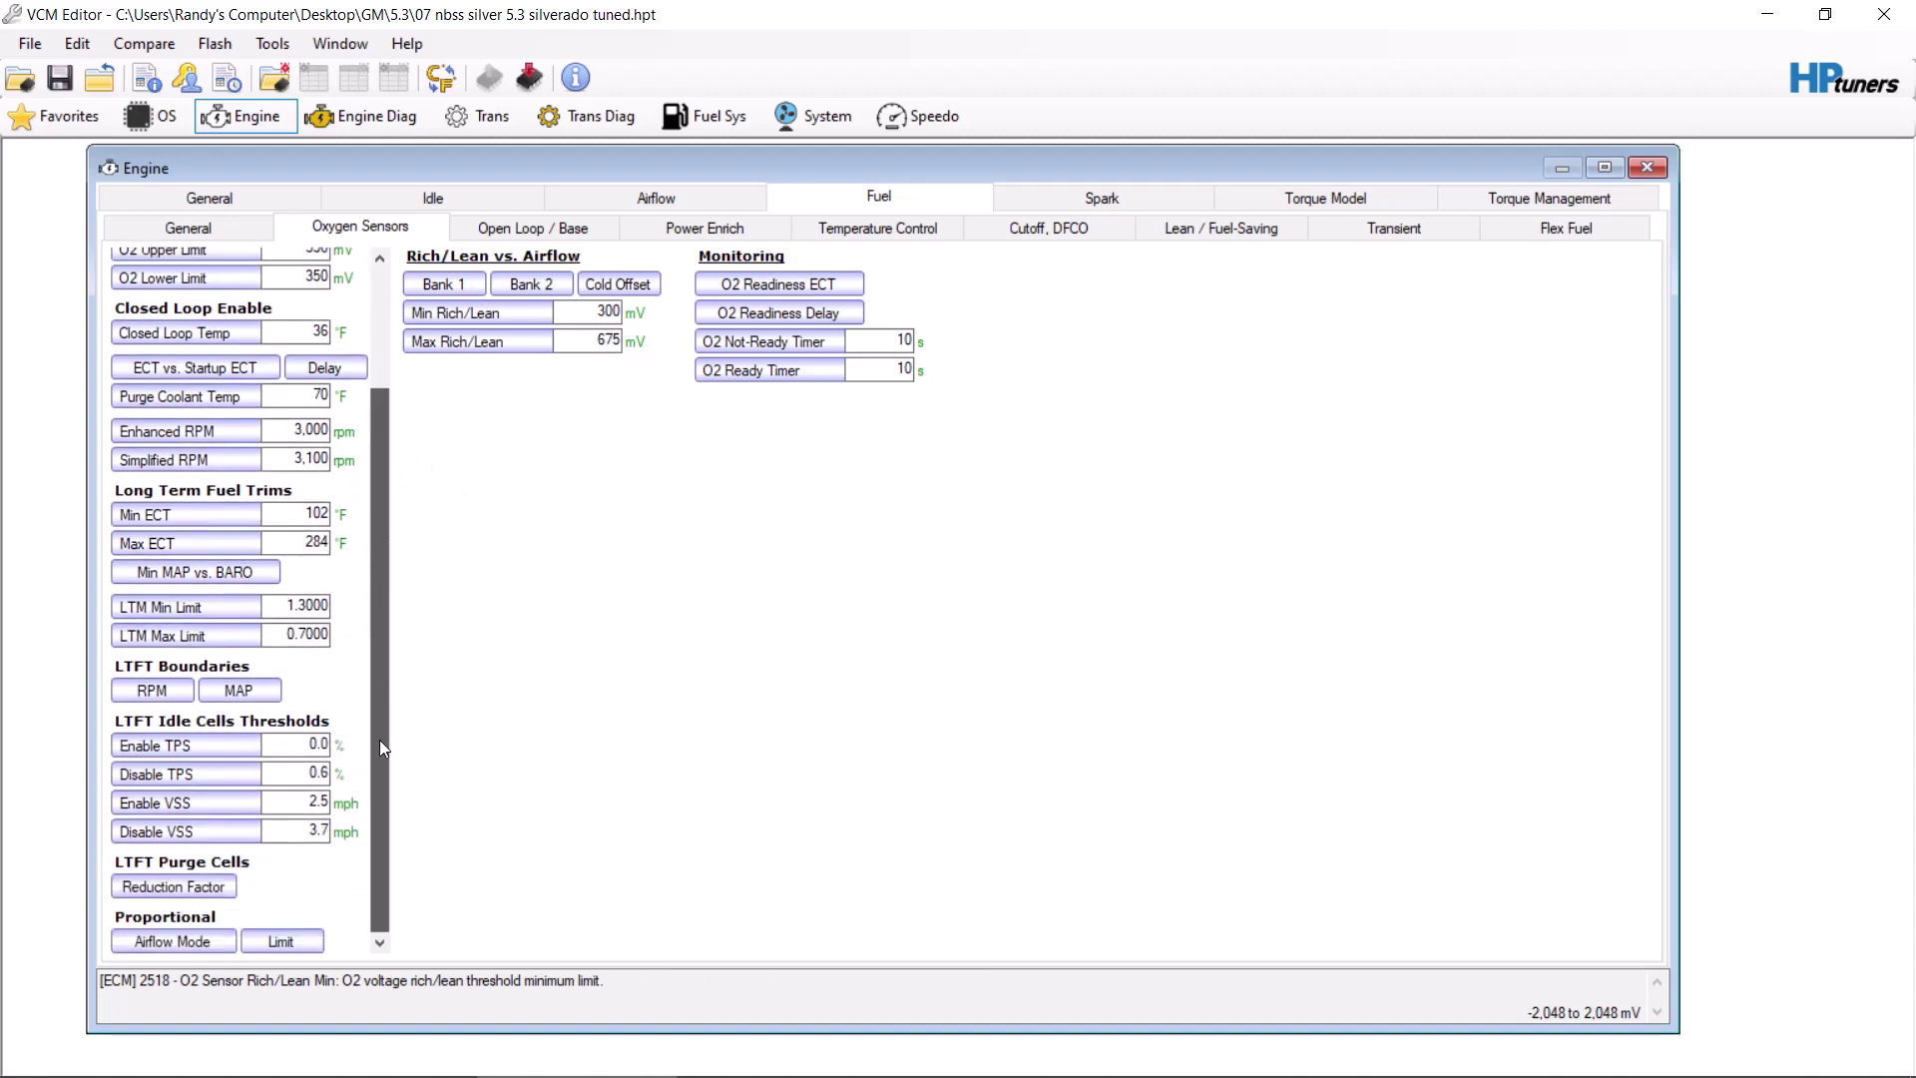
Set every Prop Limit cell in the Closed Loop Proportional Limit table to 1.25 and close it.
left_click(276, 942)
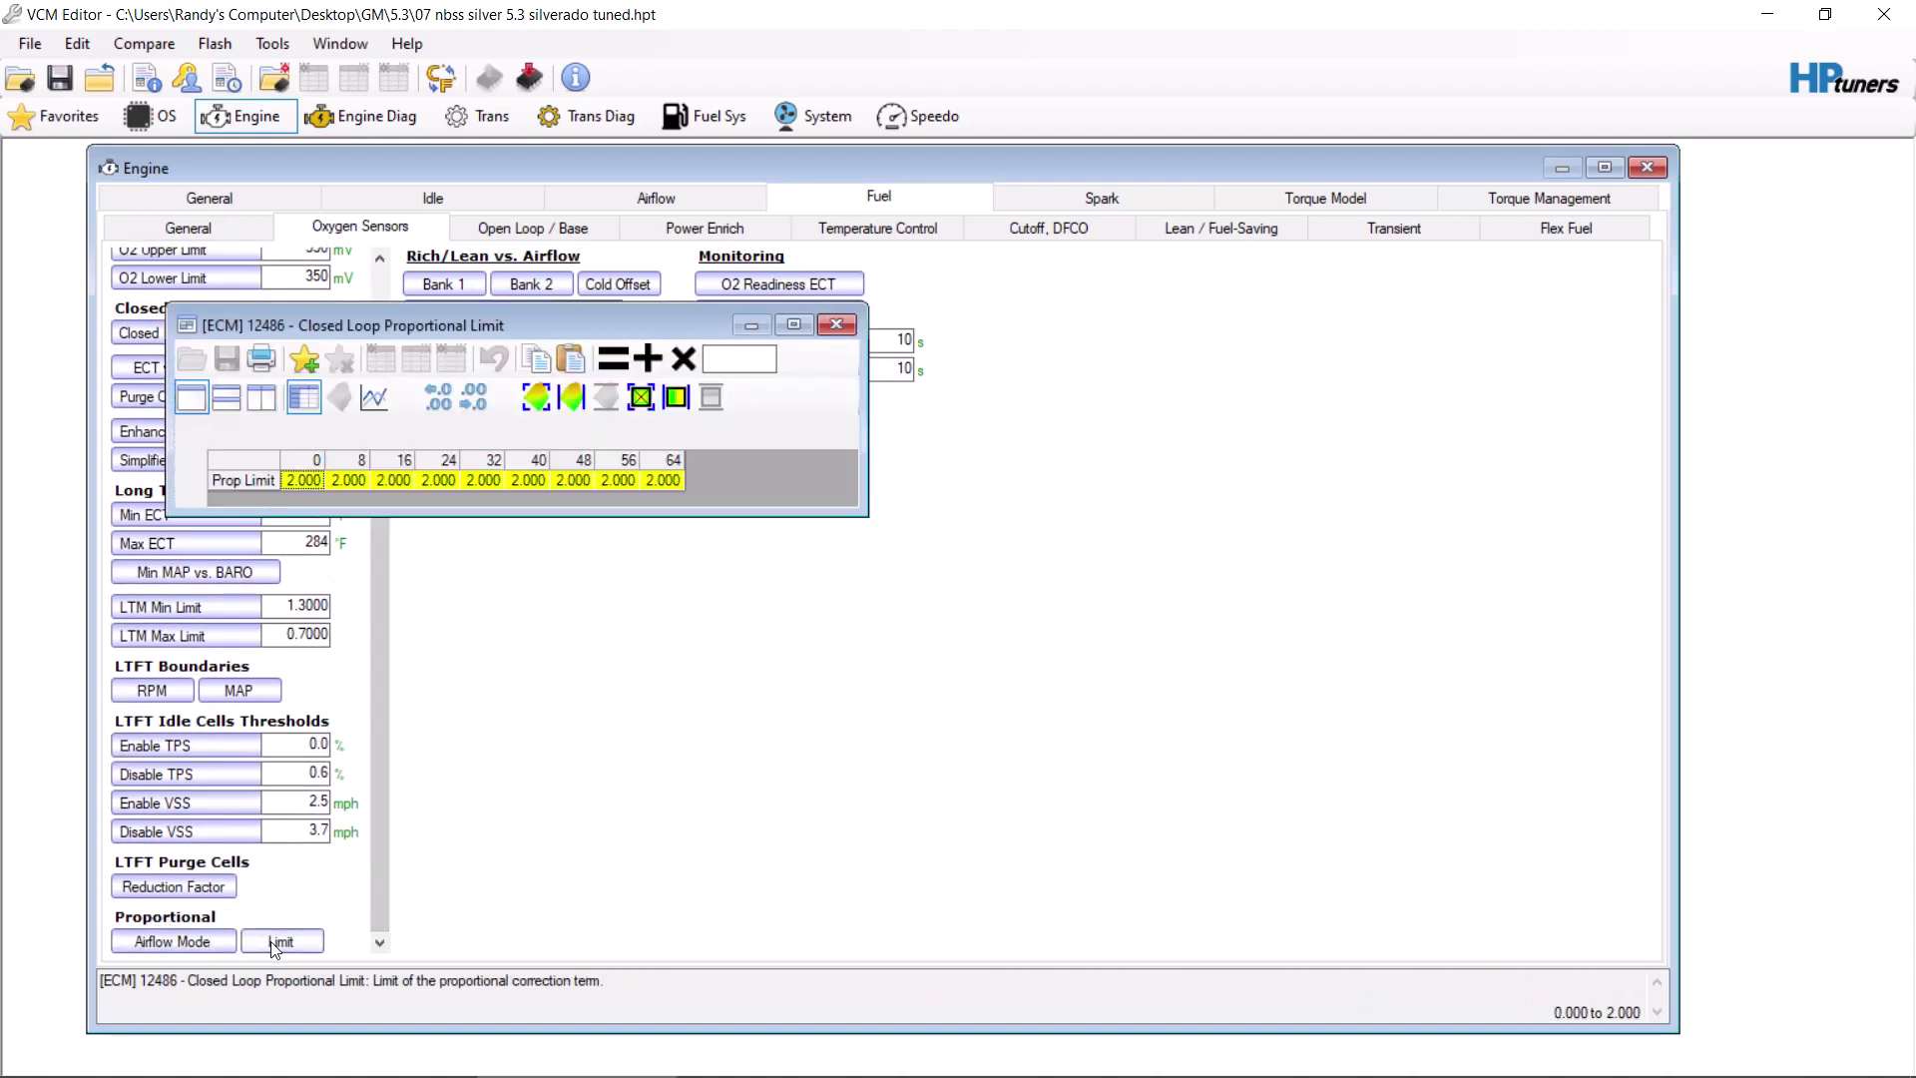
left_click(259, 463)
left_click(739, 359)
type("1.25")
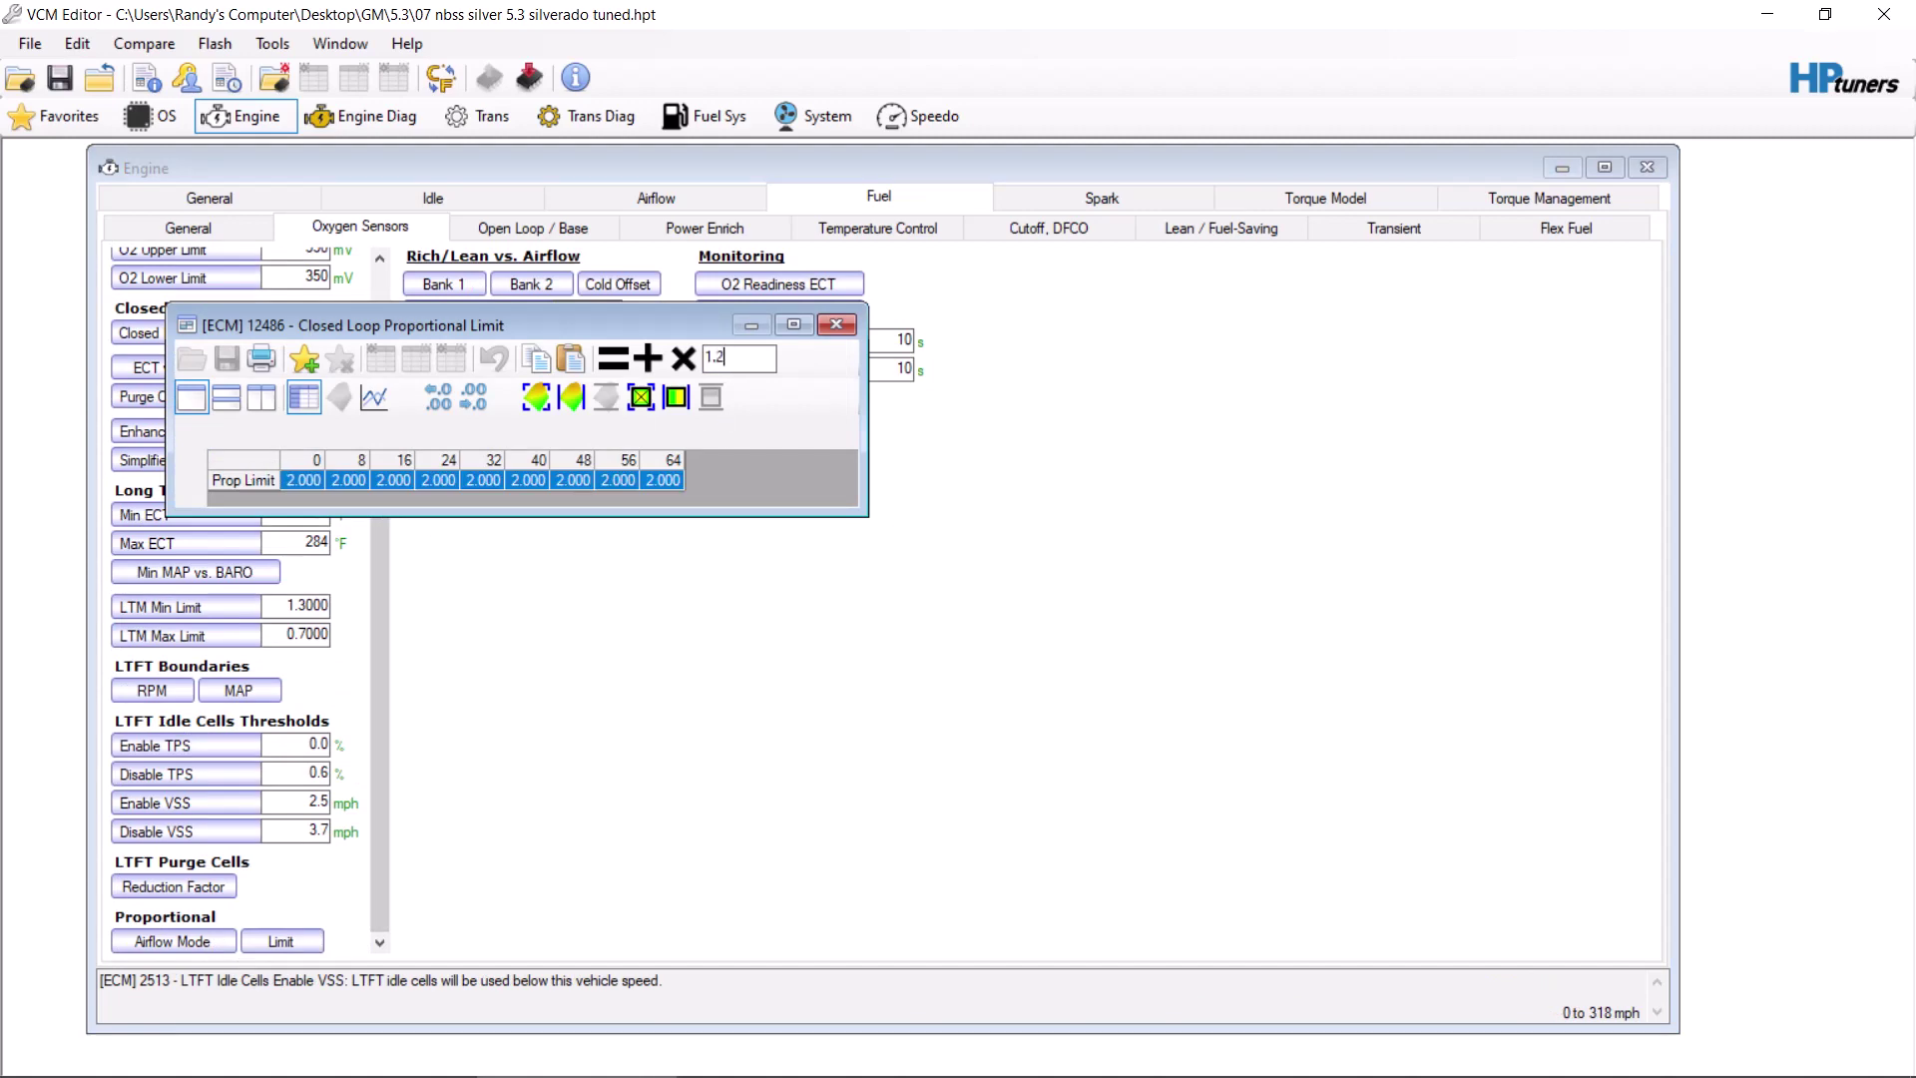
left_click(612, 358)
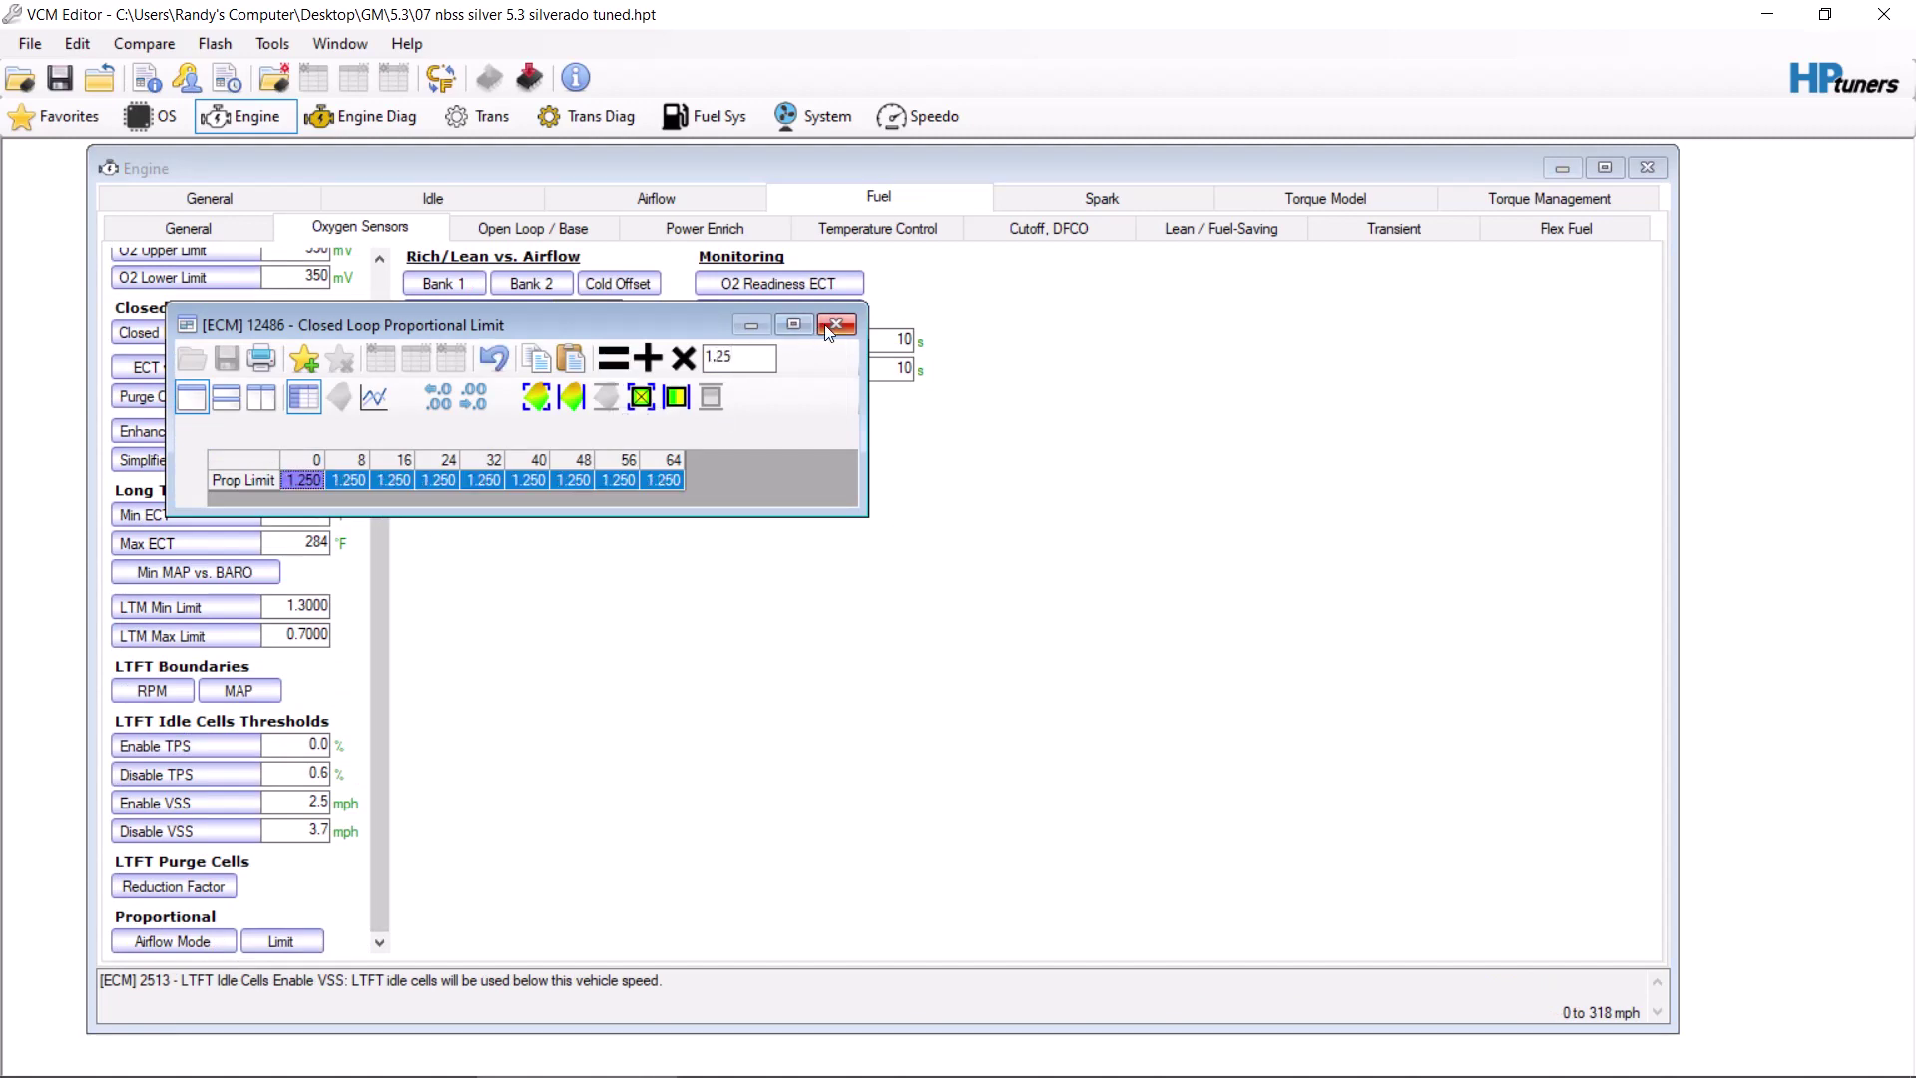
left_click(836, 324)
left_click_drag(380, 835, 412, 600)
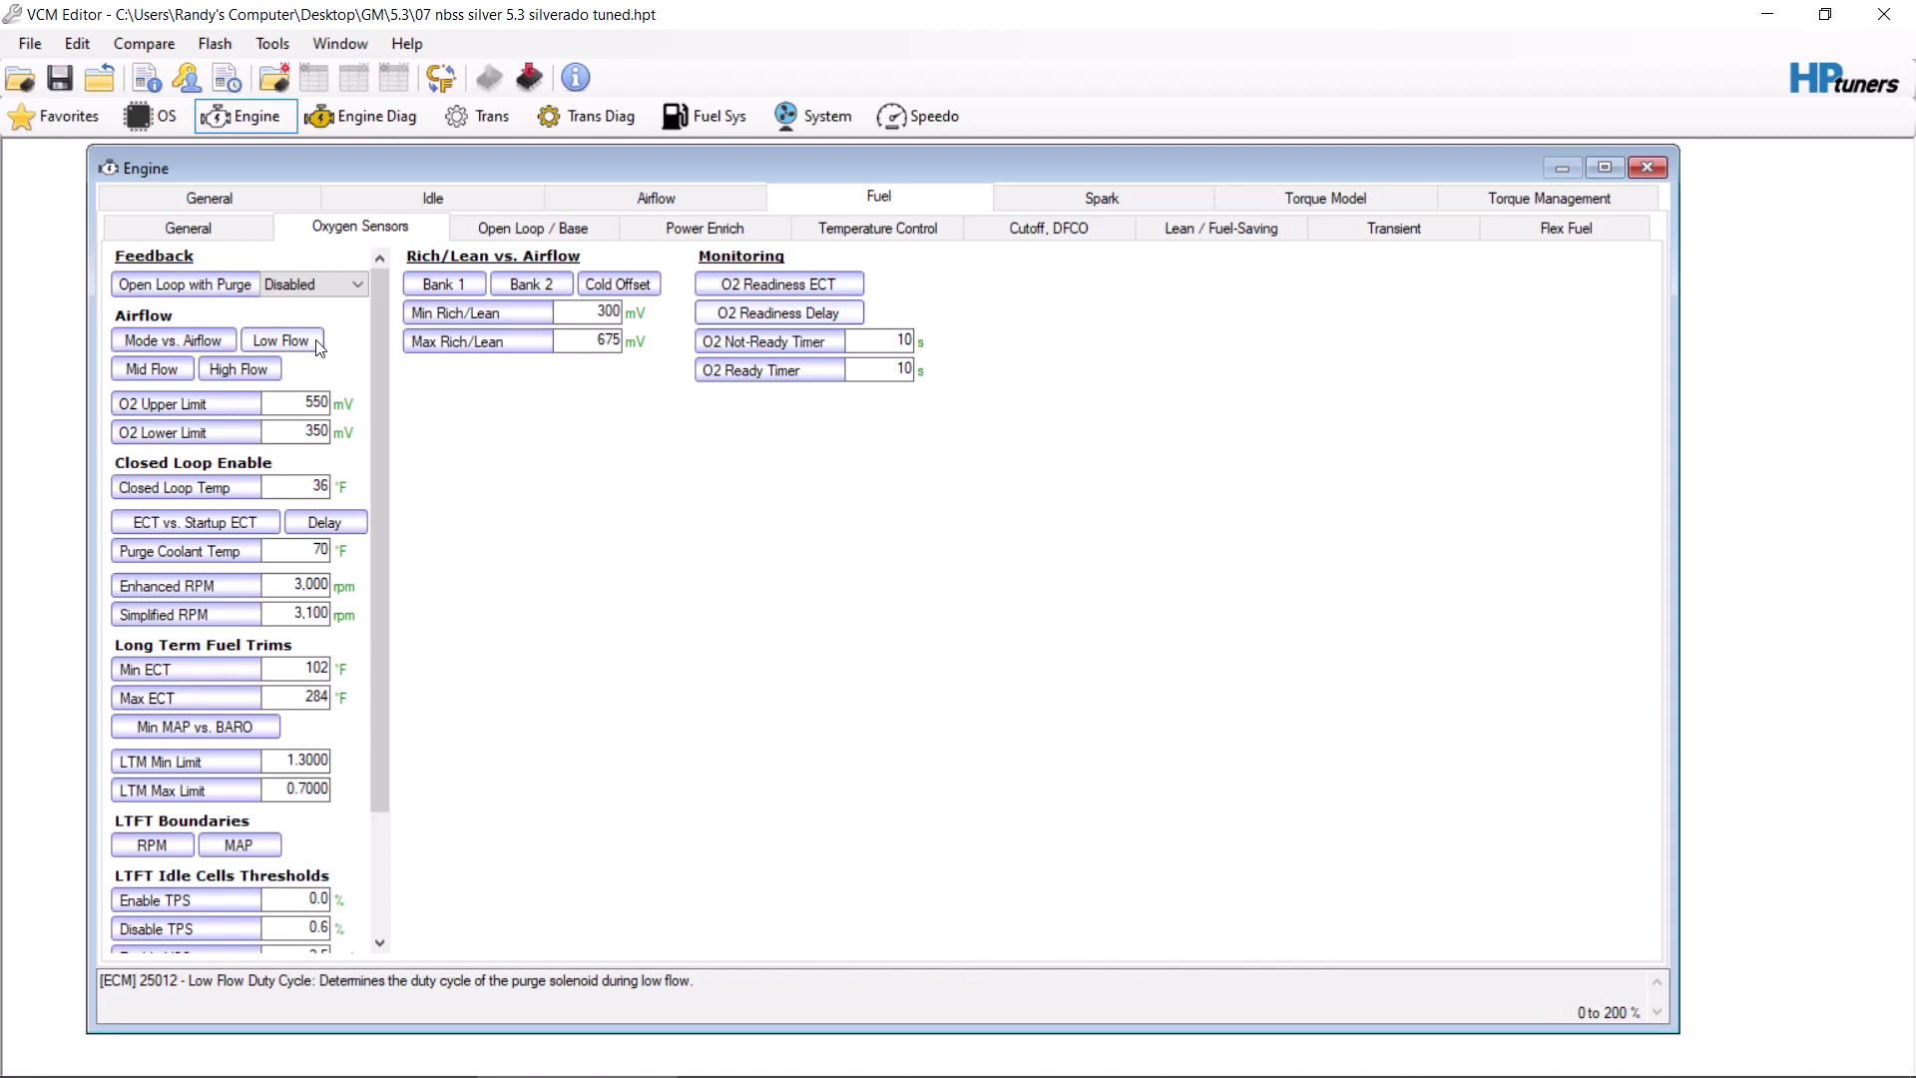
Scale the Low Flow Duty Cycle Value column by .95 and close the table.
left_click(282, 341)
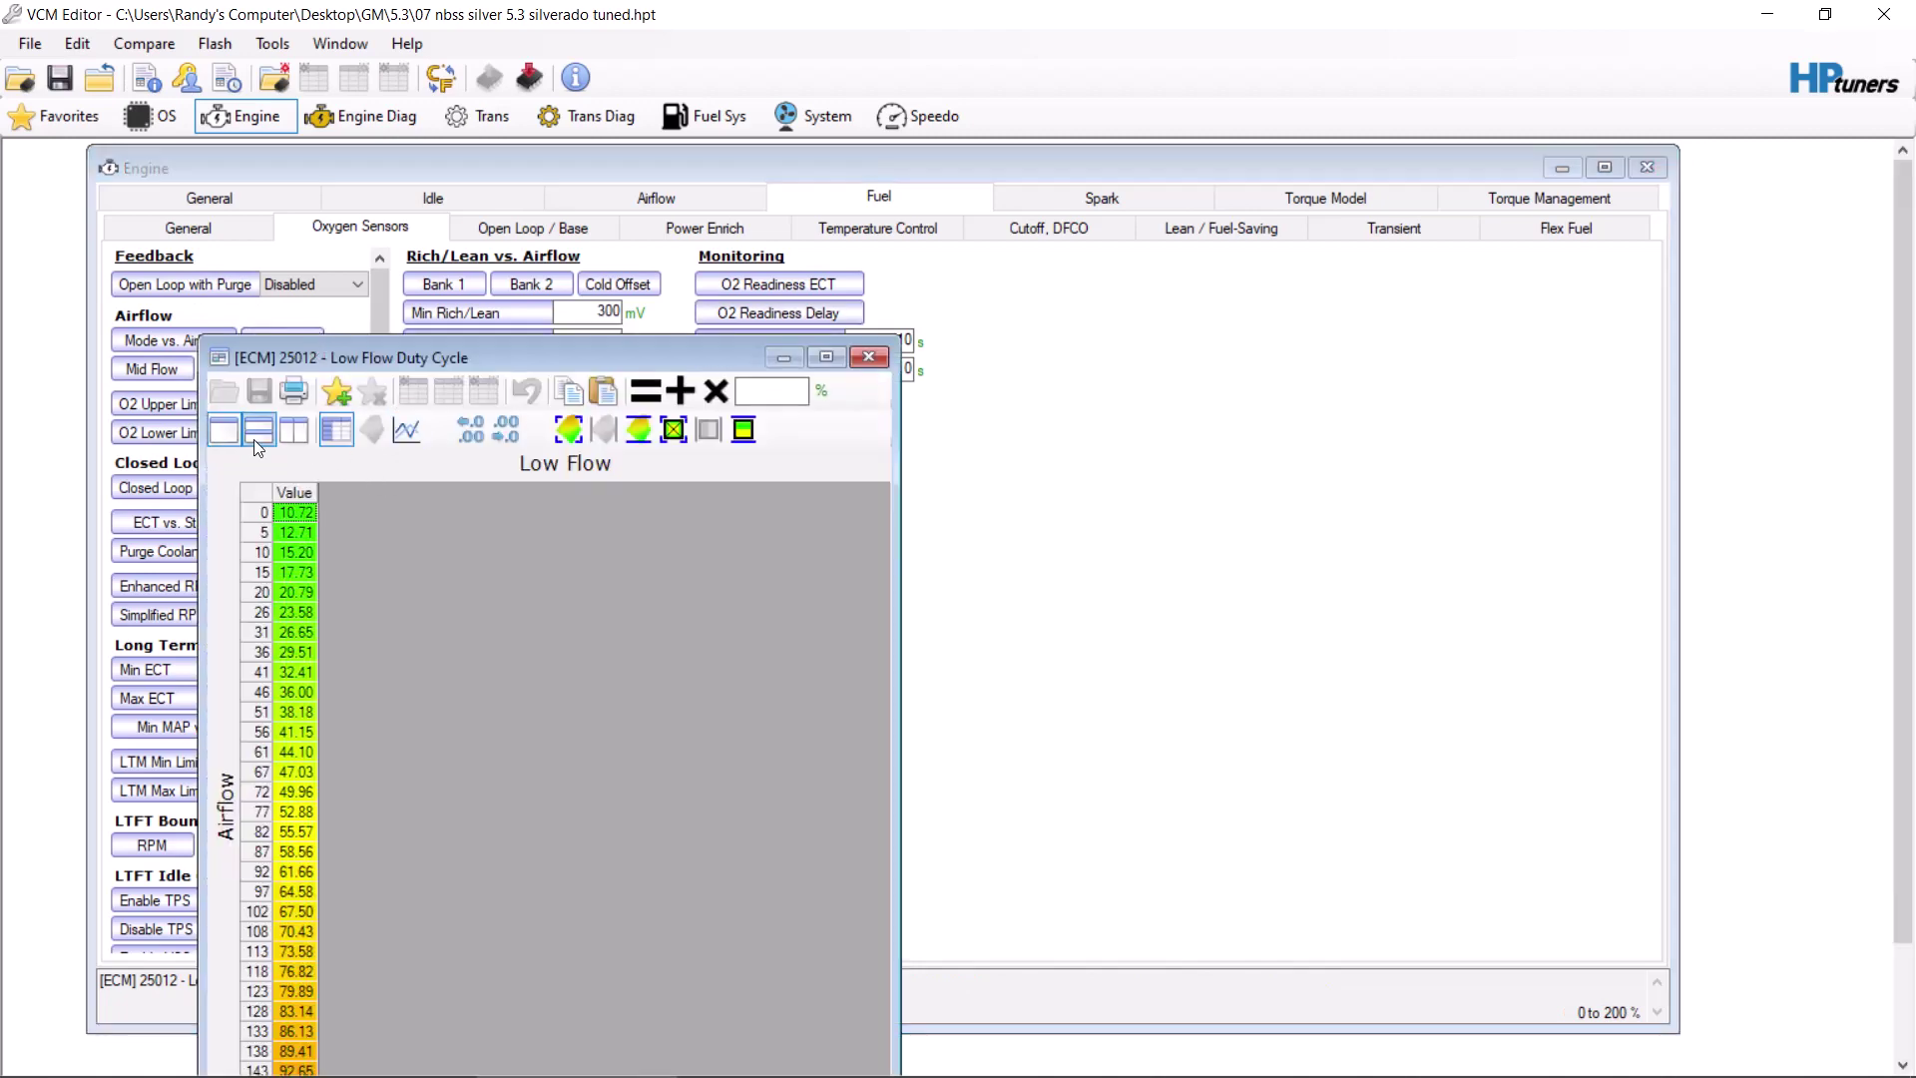
left_click(255, 495)
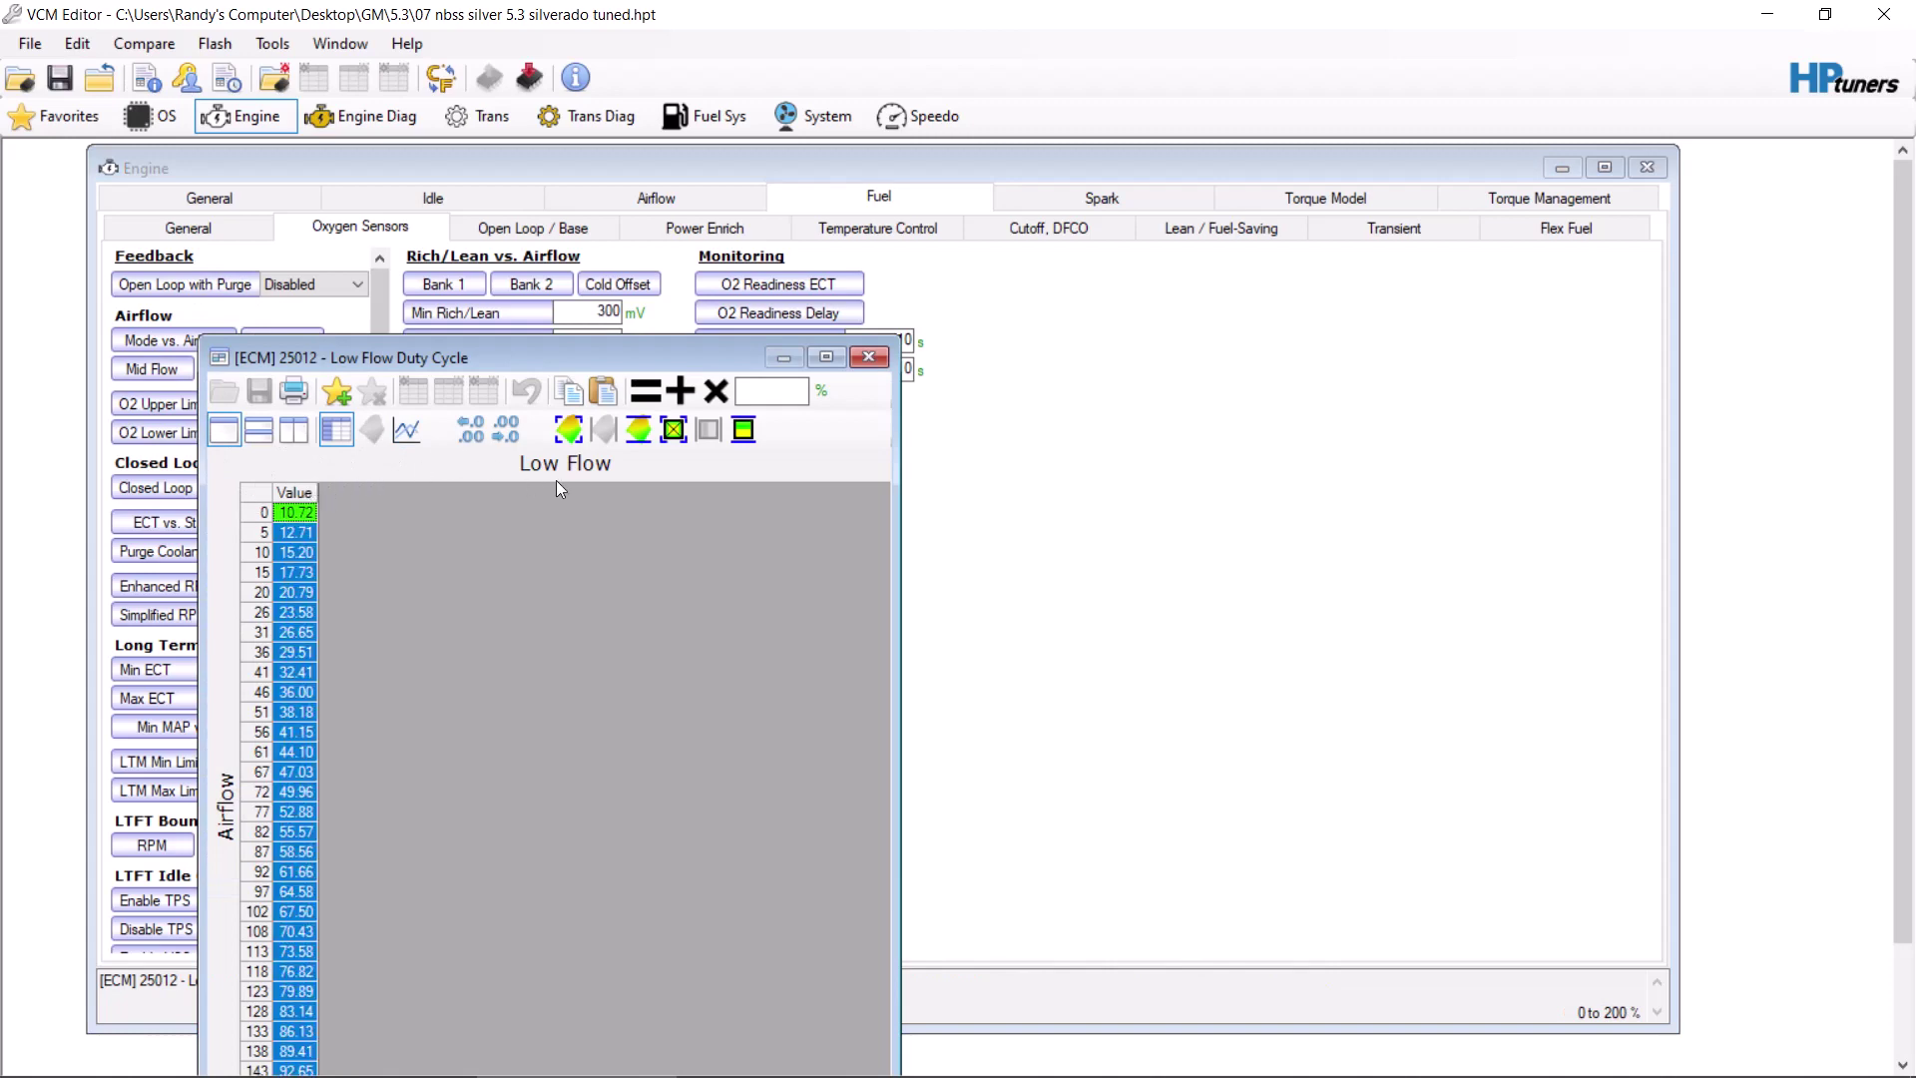
left_click(768, 390)
type(".95")
left_click(716, 392)
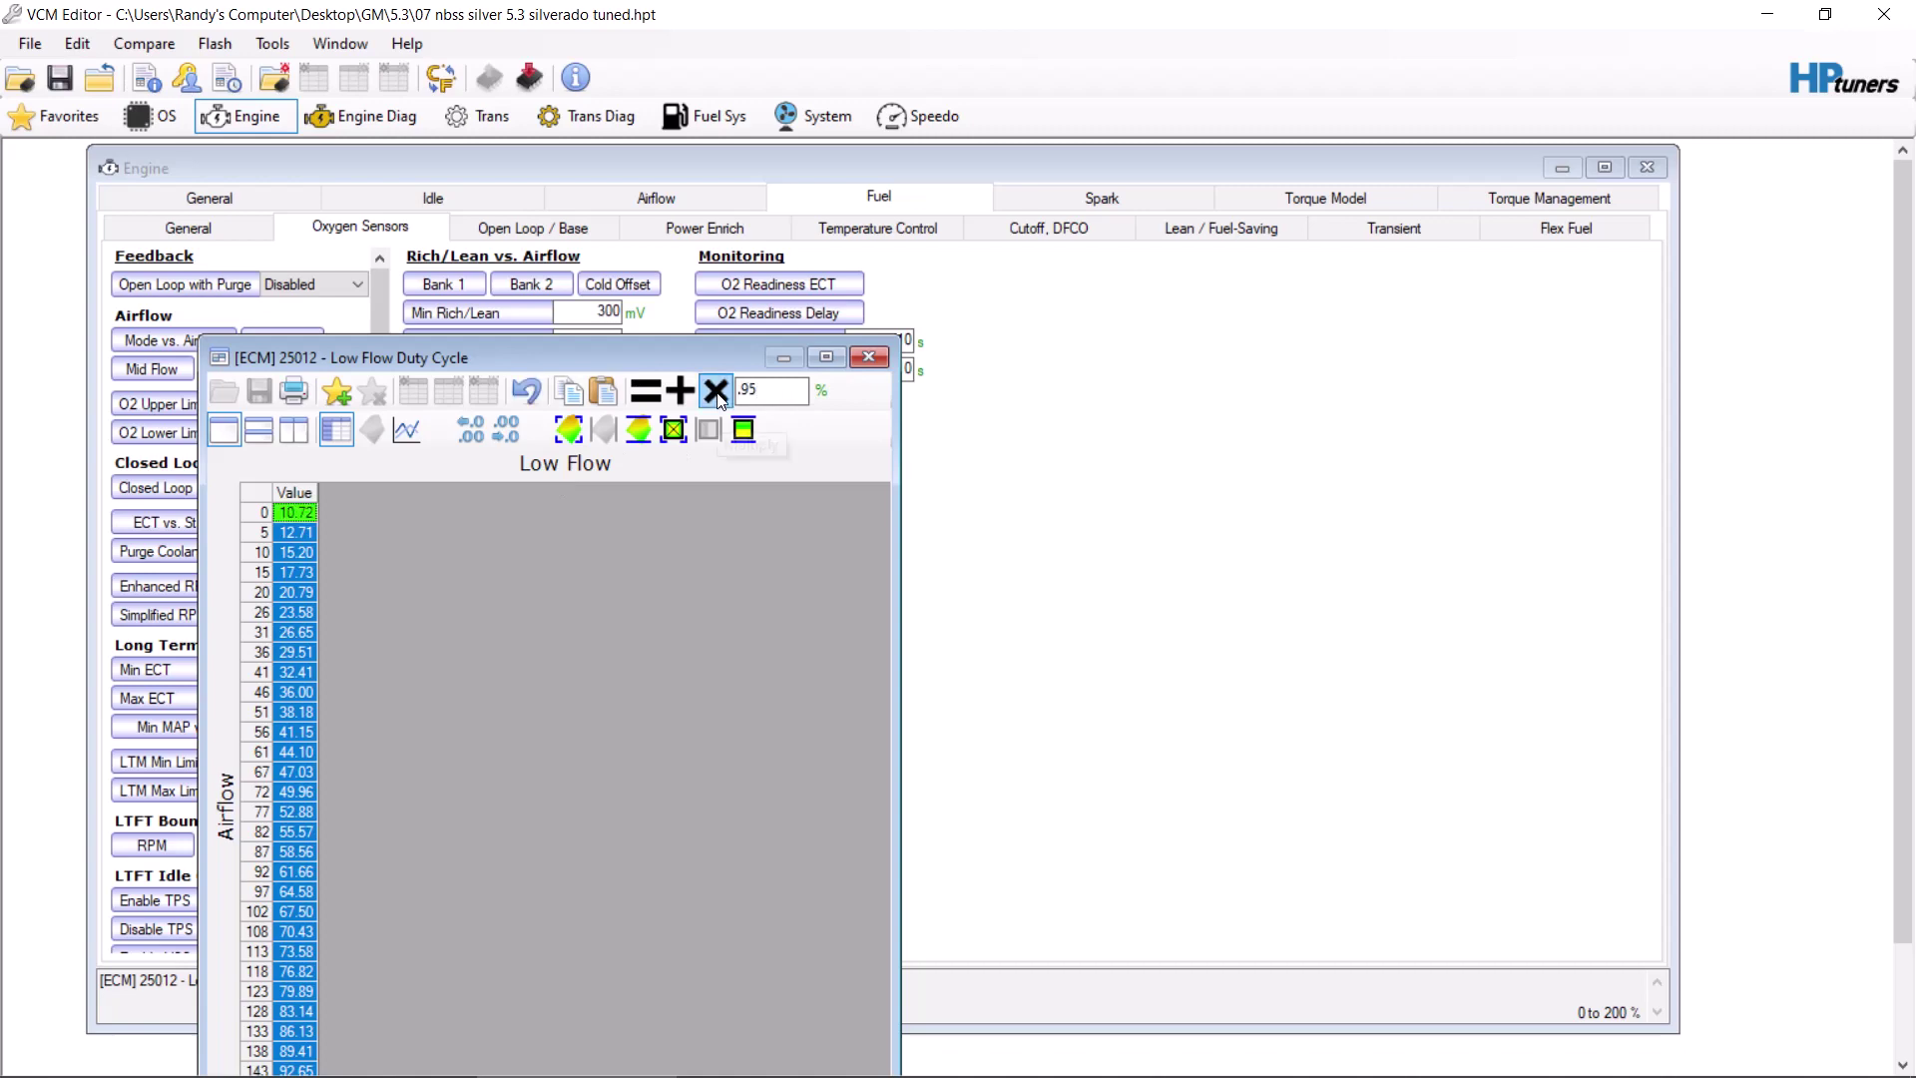
left_click(869, 357)
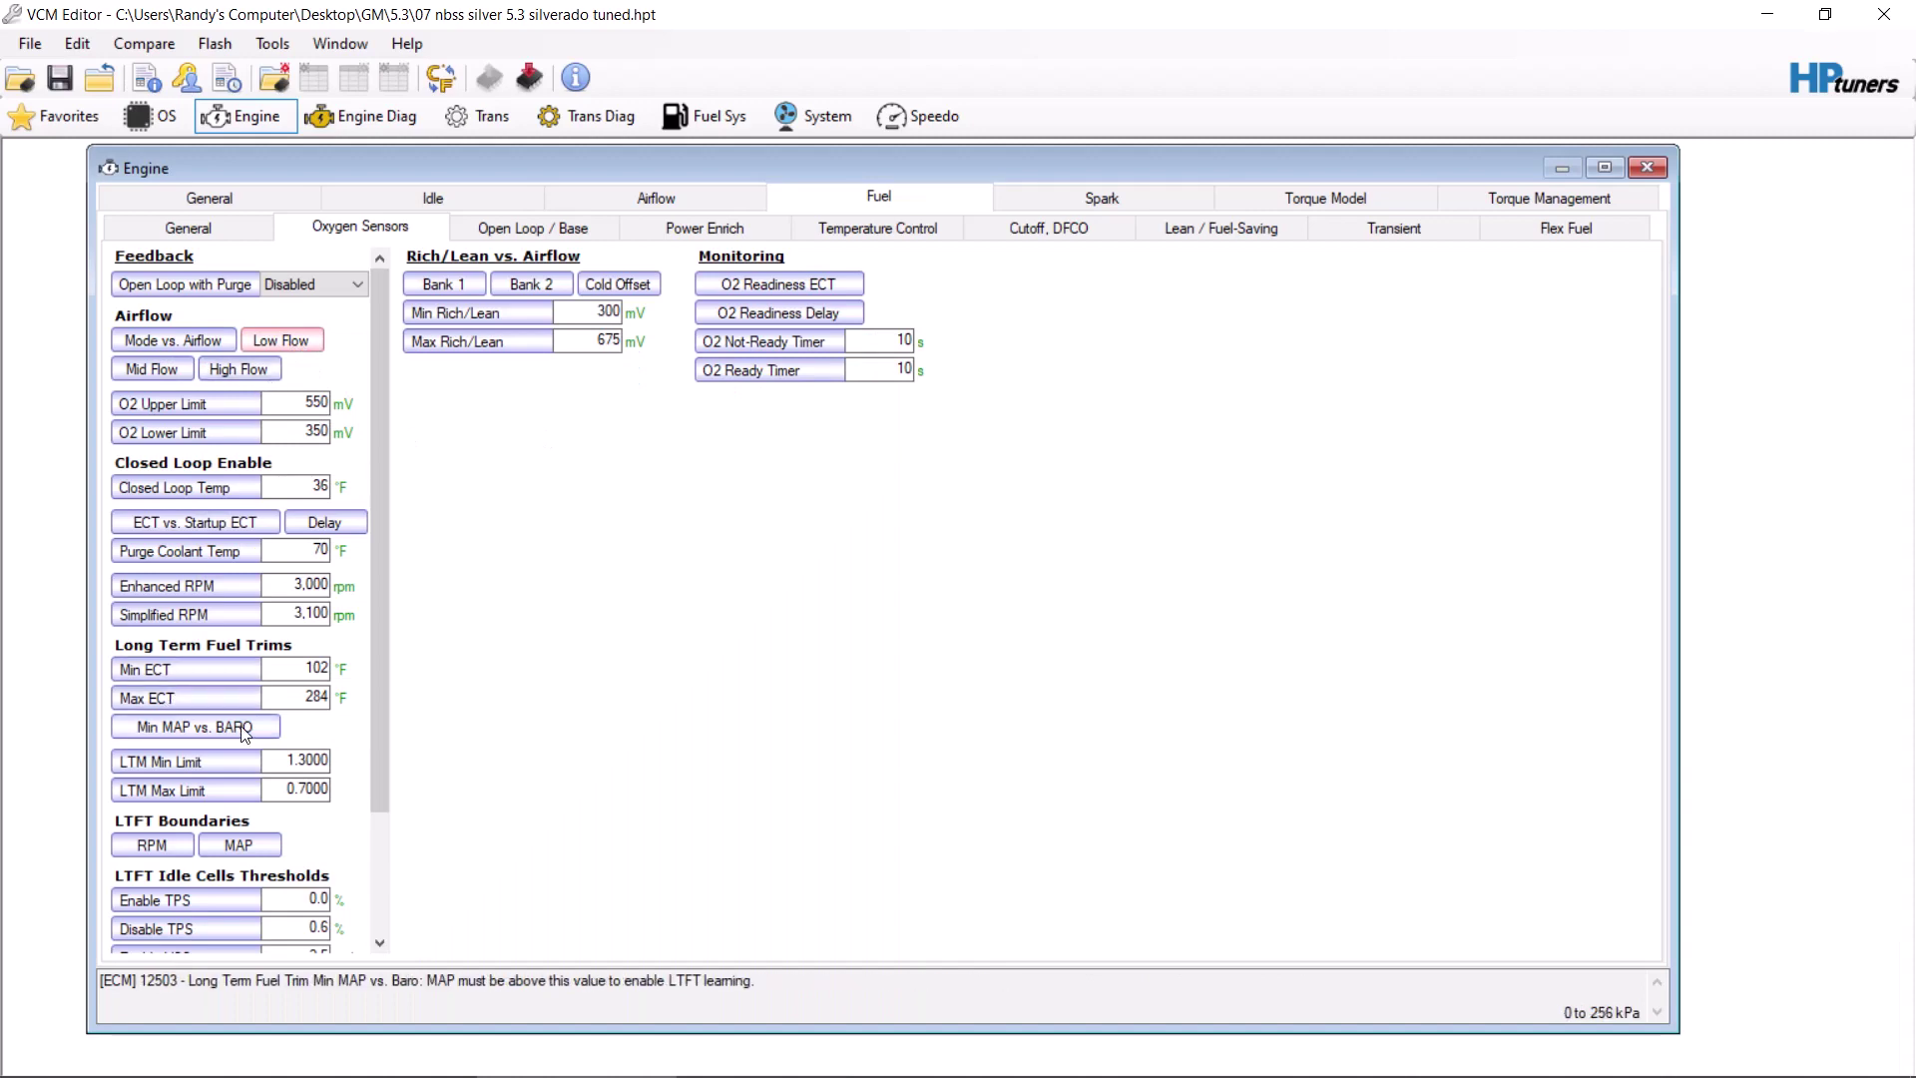
scroll(246, 734, "down", 3)
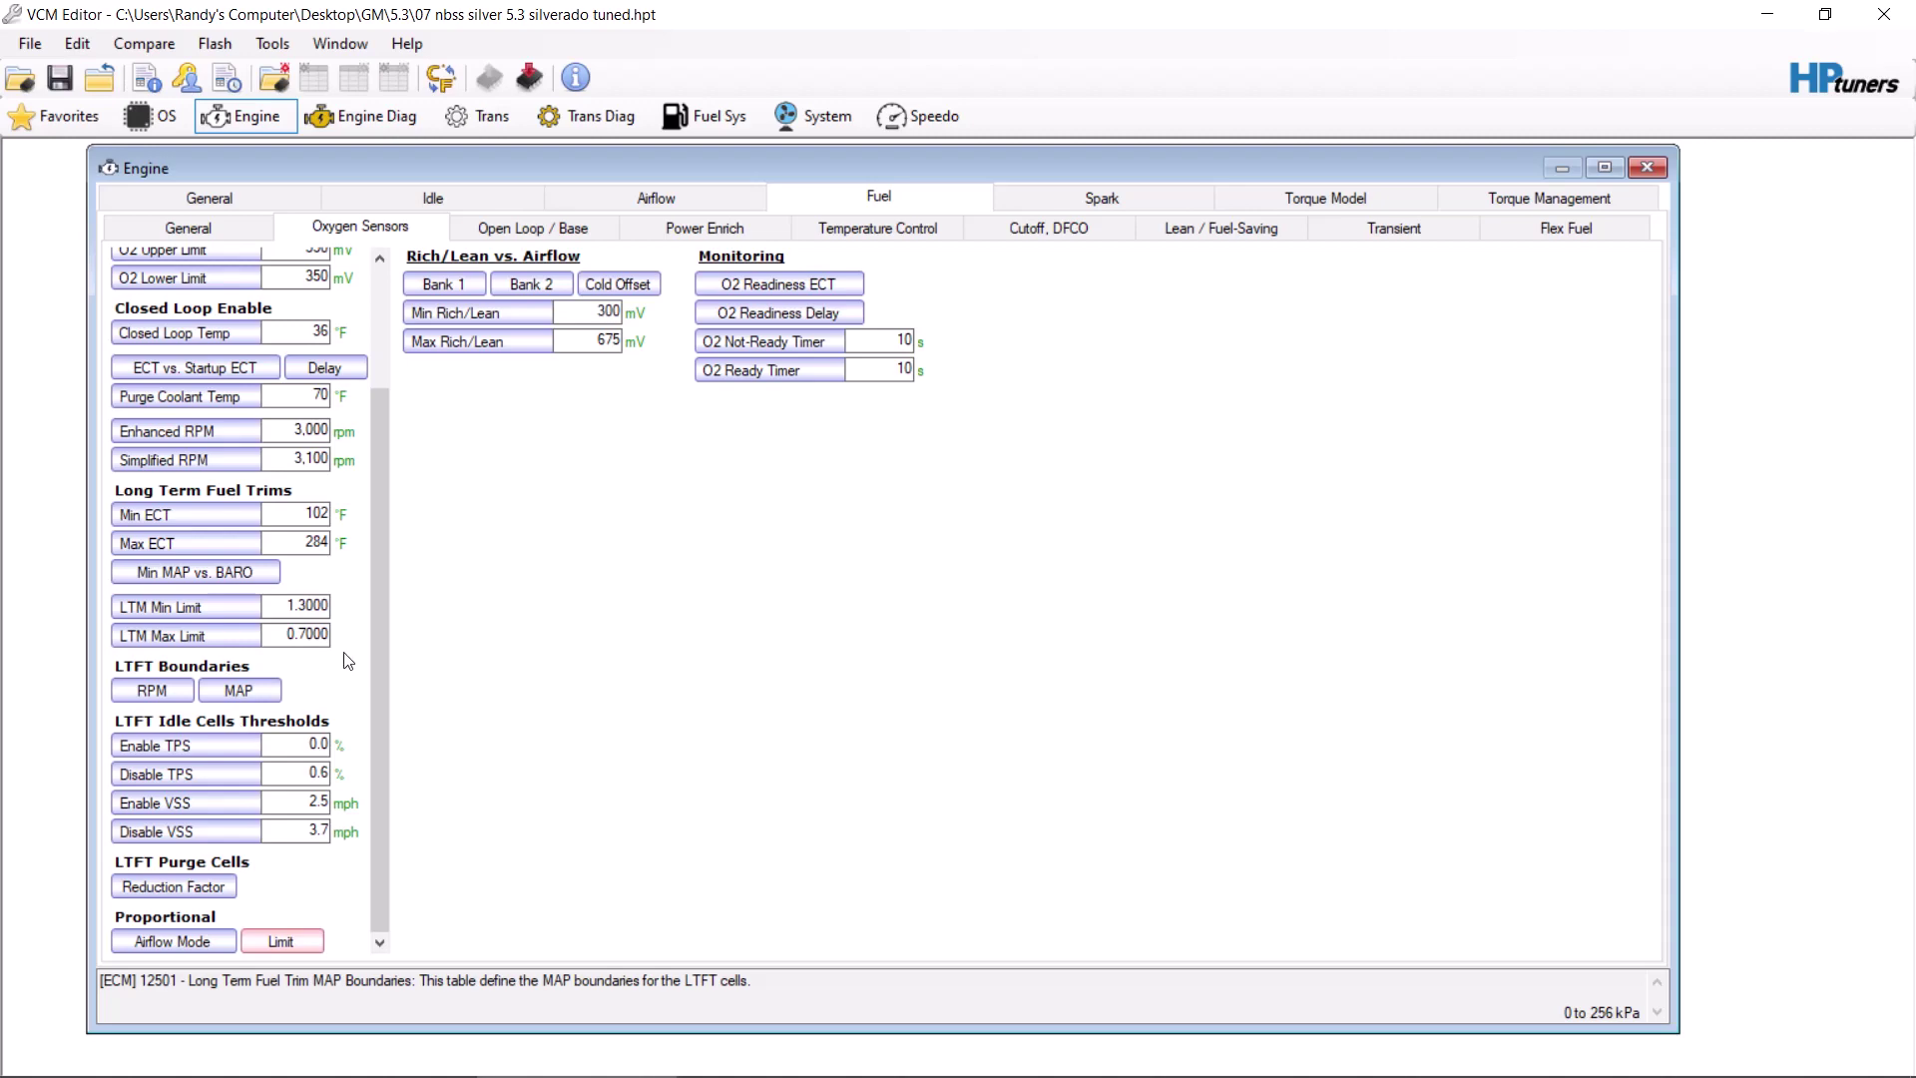
scroll(371, 625, "up", 3)
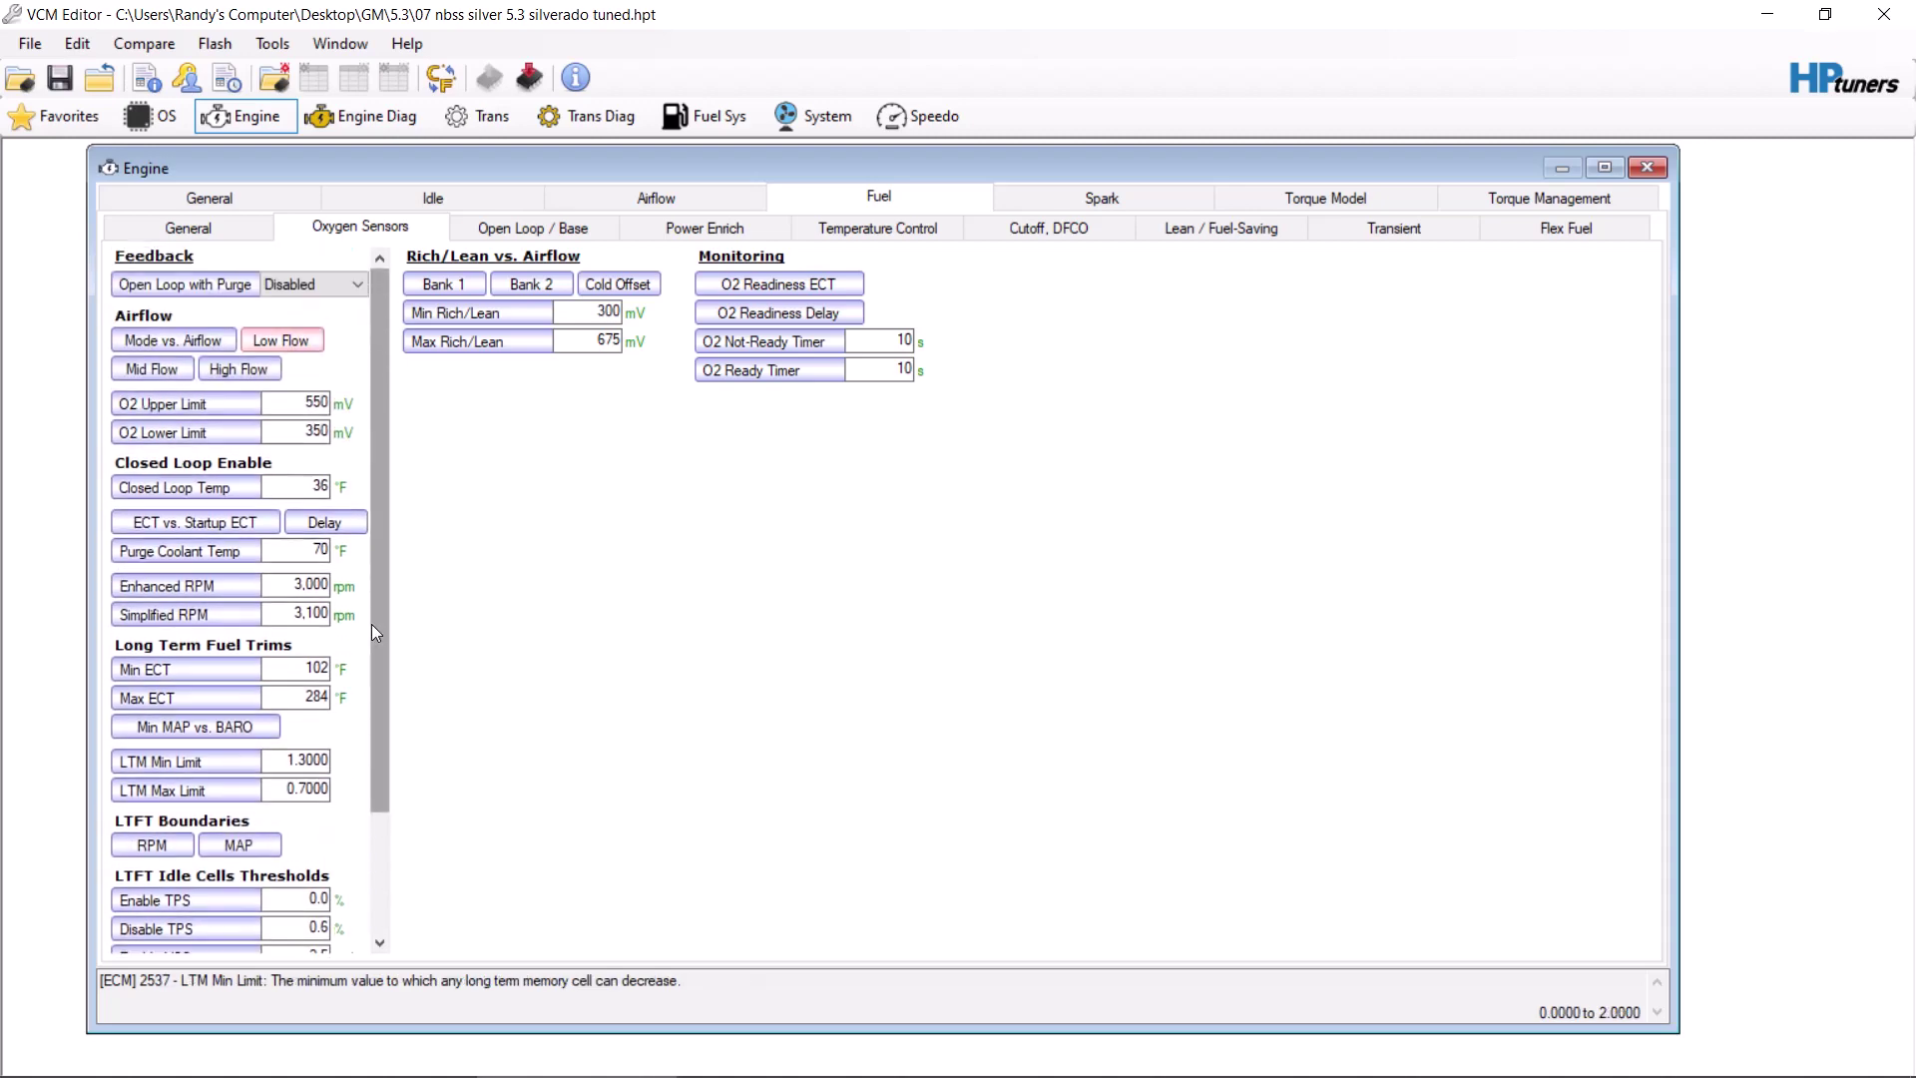
scroll(371, 625, "down", 3)
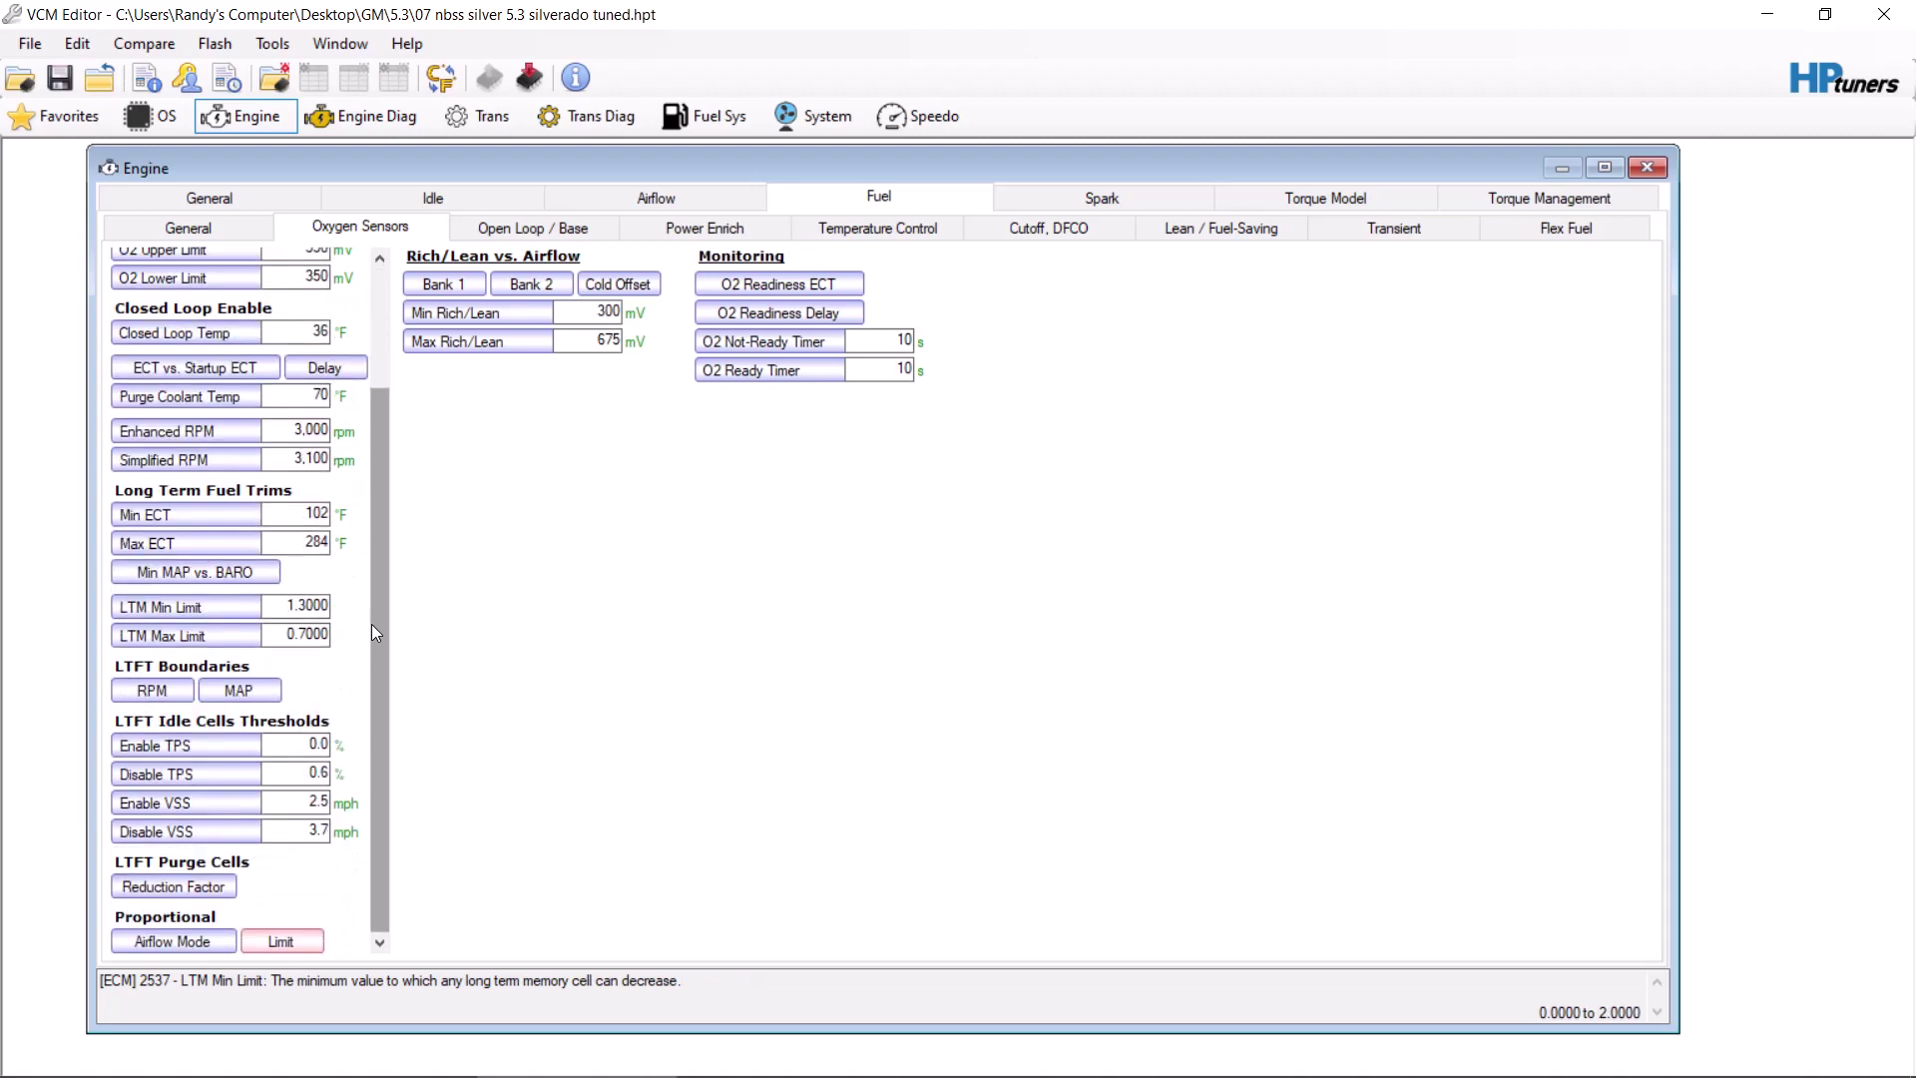
scroll(371, 625, "up", 2)
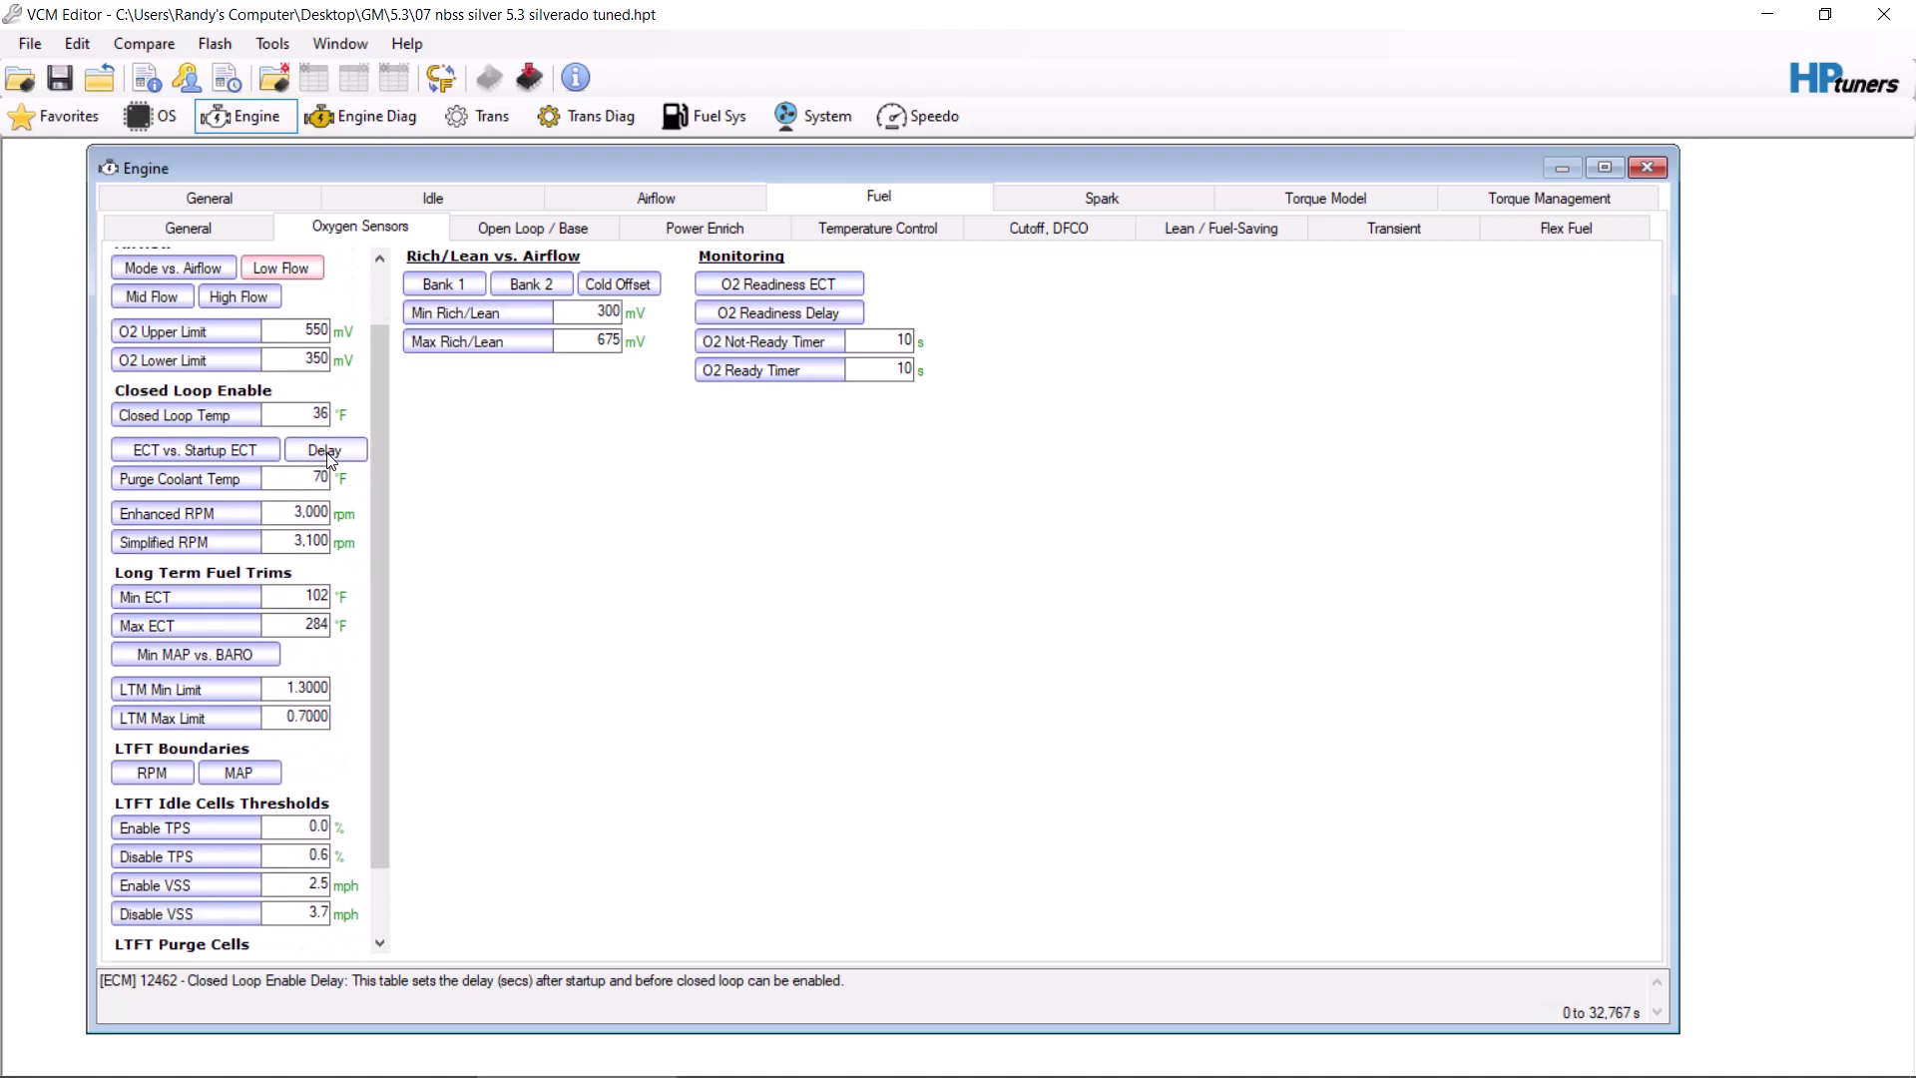
scroll(331, 459, "up", 1)
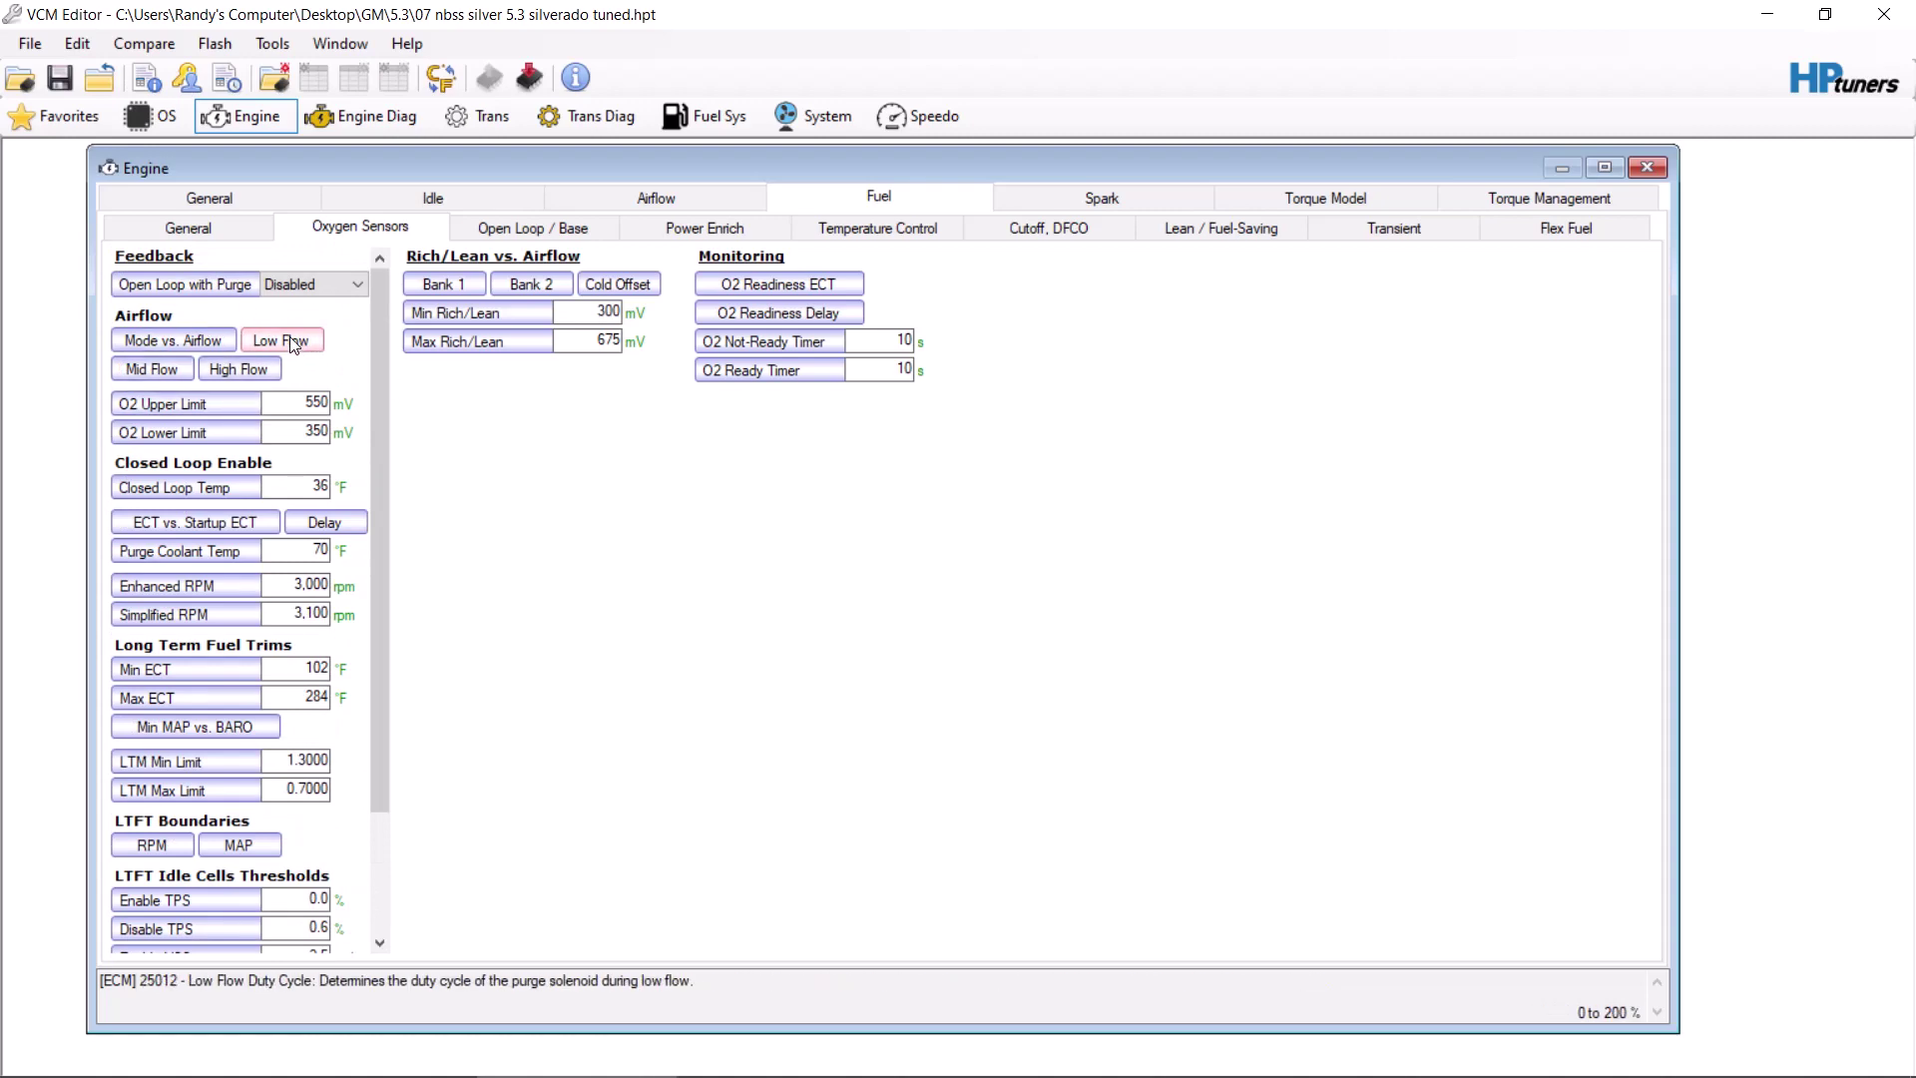
scroll(294, 345, "down", 3)
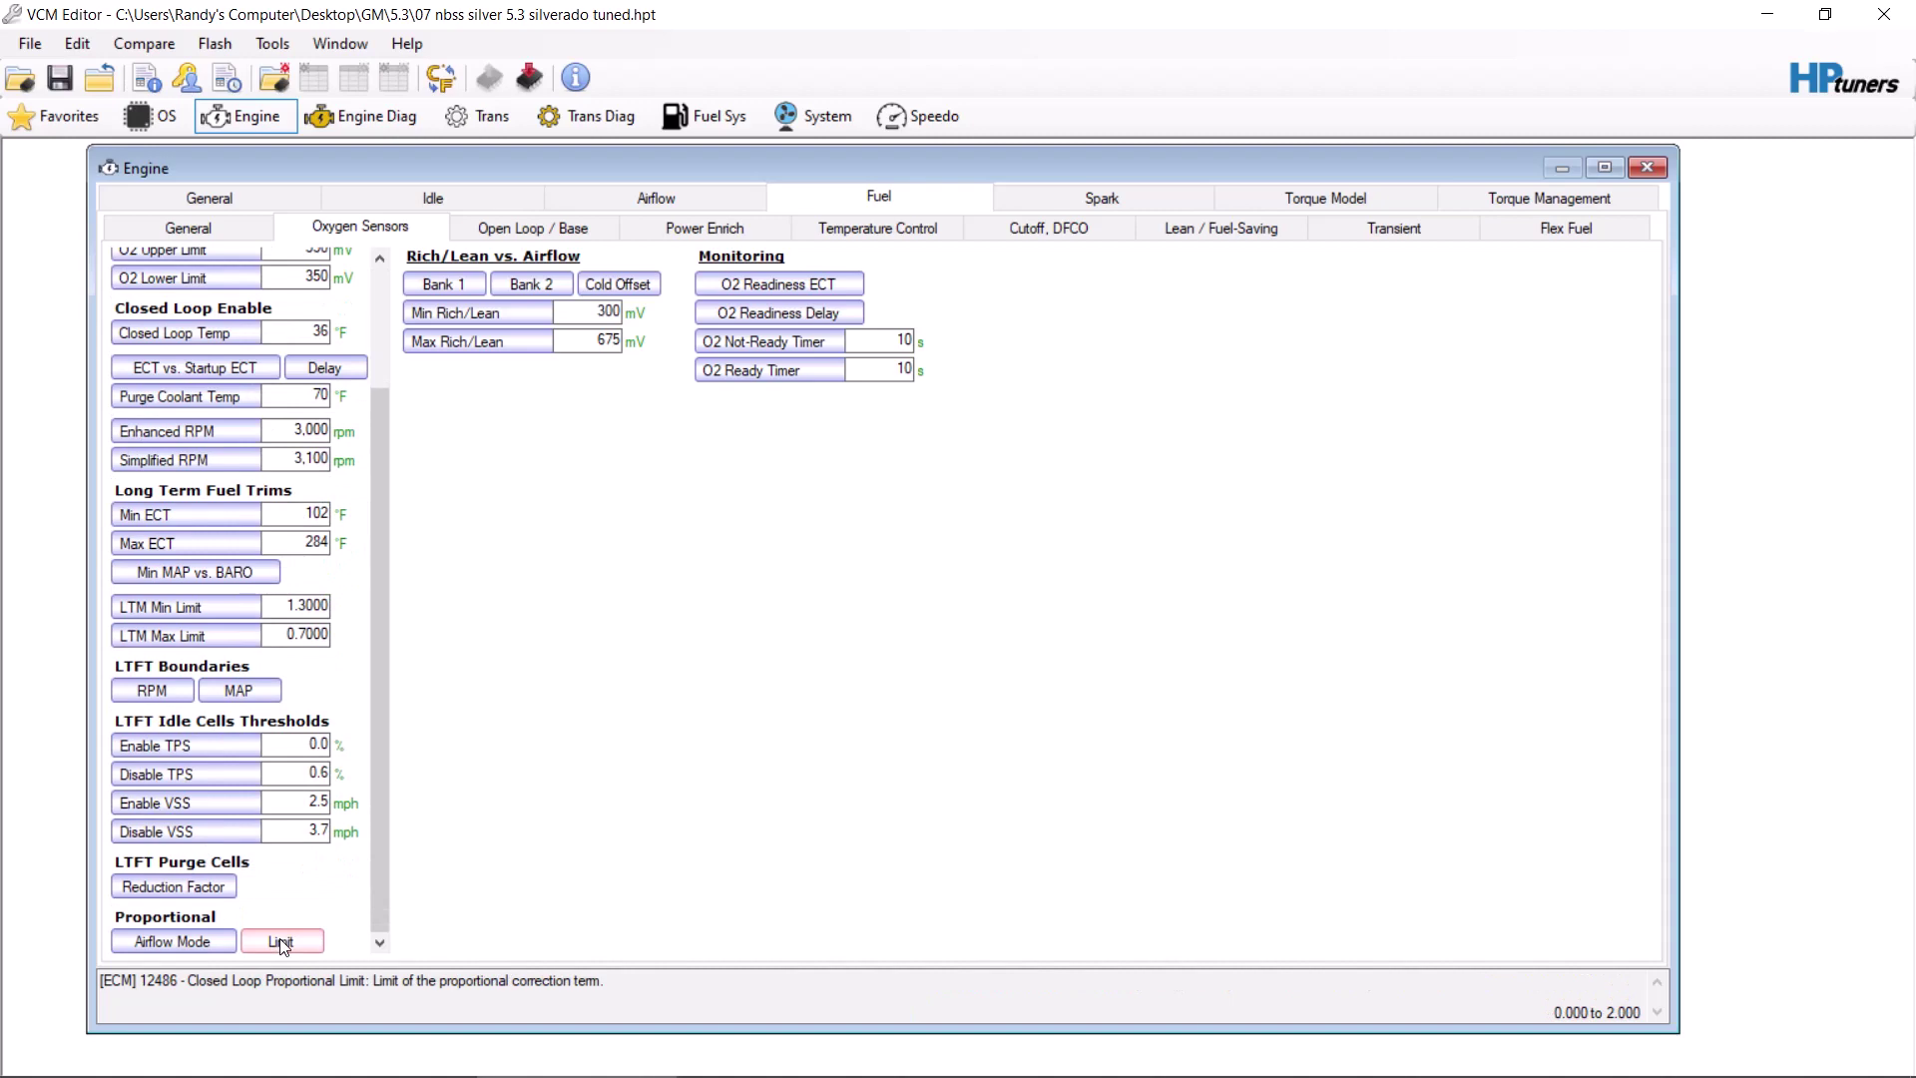
scroll(281, 944, "up", 3)
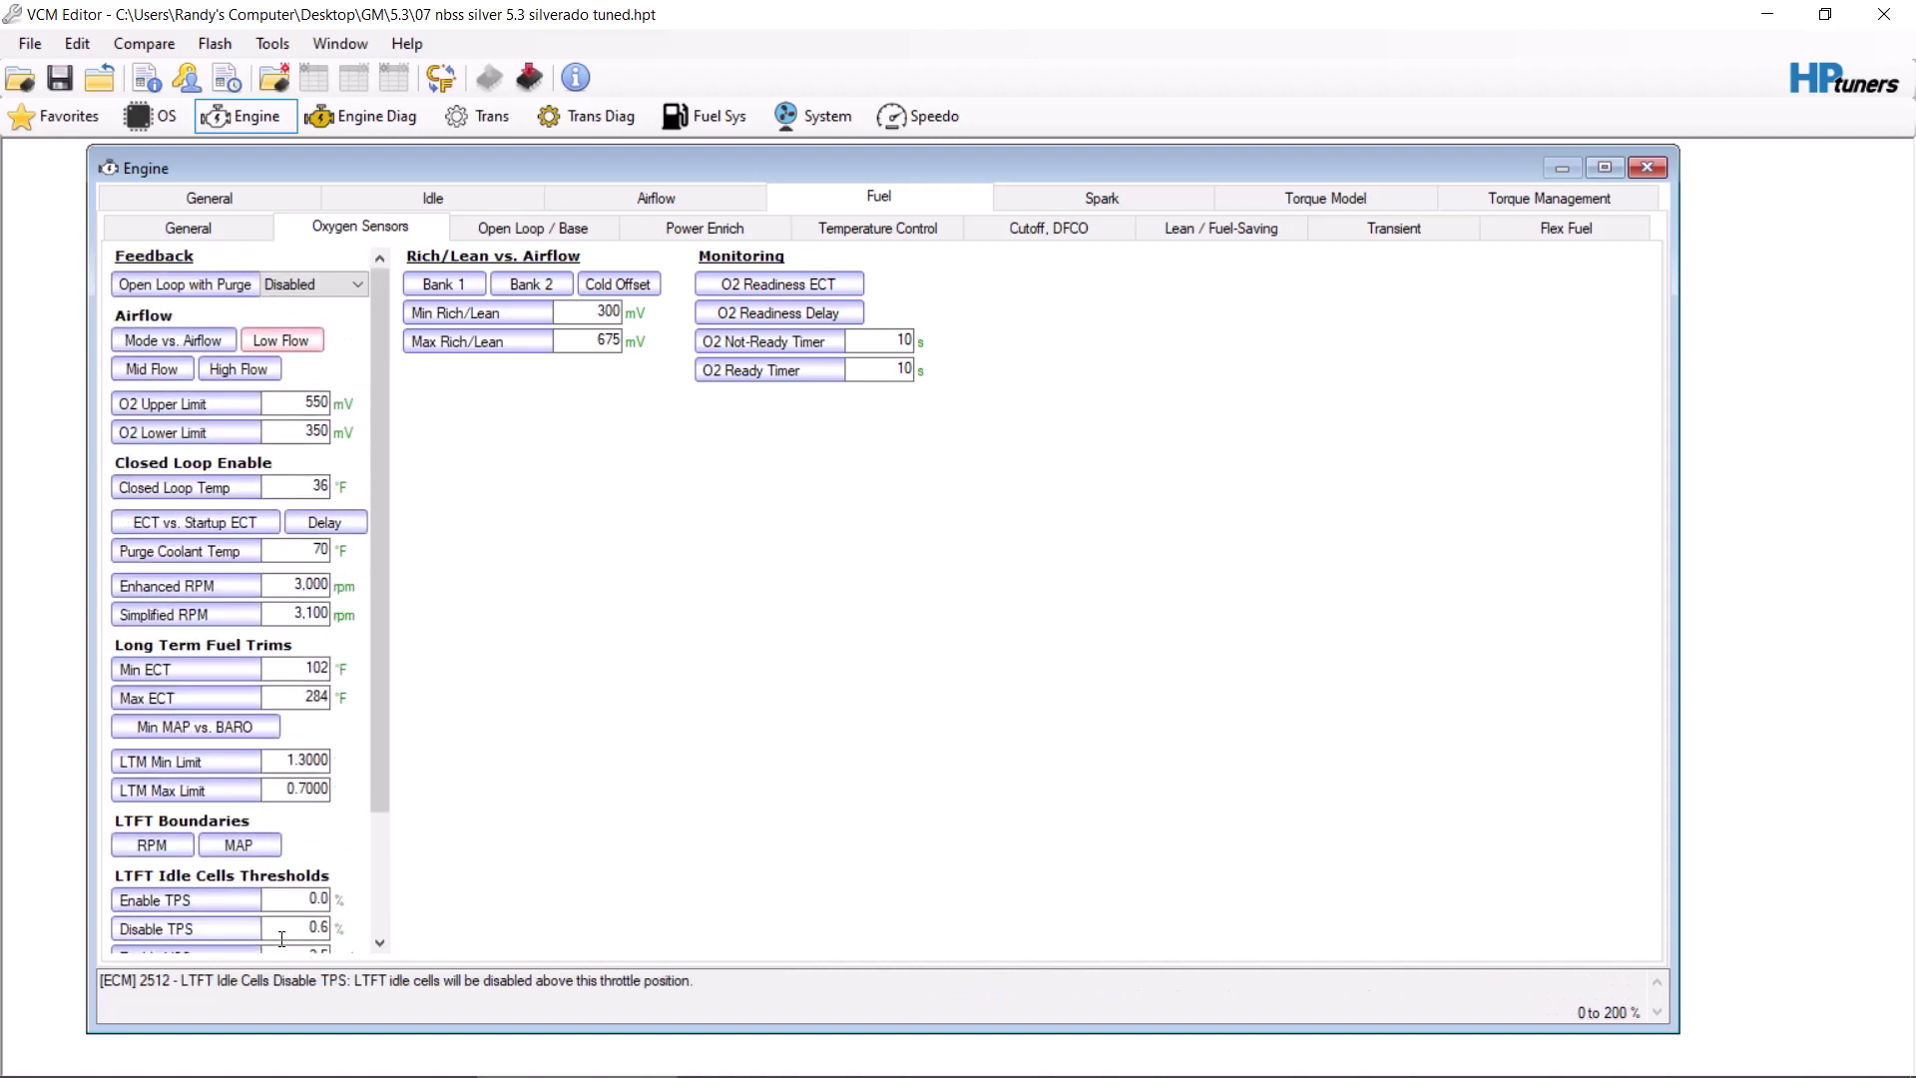